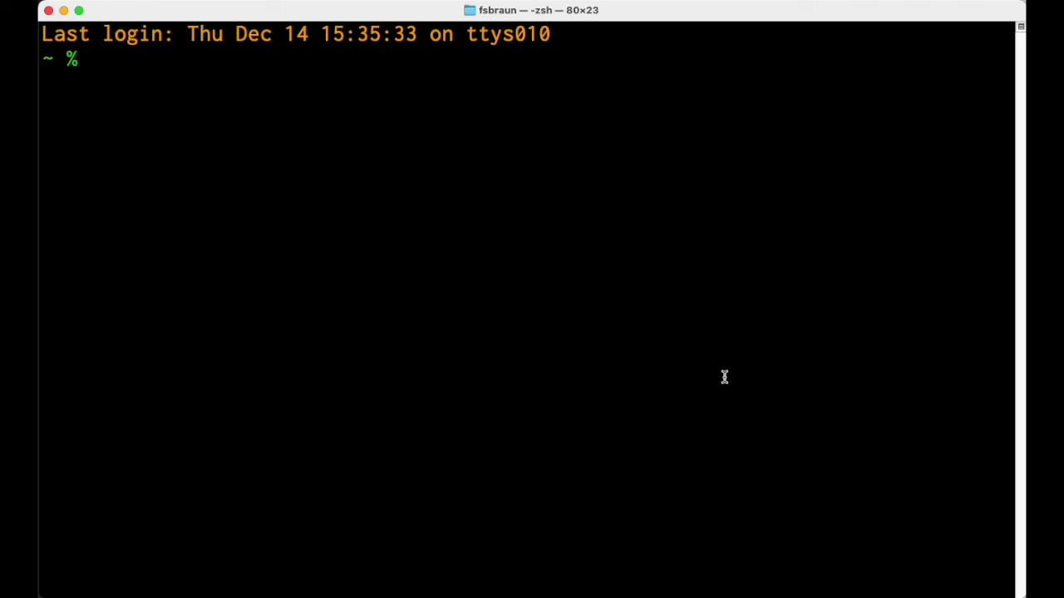
# Create a directory named demo in the home folder and change into it.
pyautogui.write('mkdir demo')
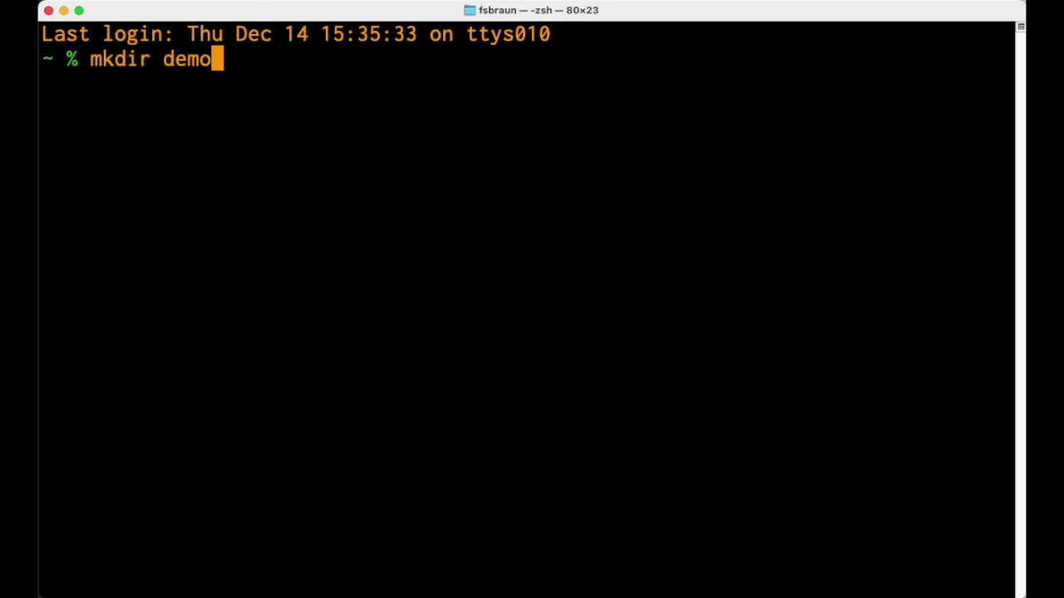
pyautogui.press('Return')
pyautogui.write('cd demo')
pyautogui.press('Return')
# Create a Python 3 virtual environment named .venv in the demo directory using the venv module.
pyautogui.write('py')
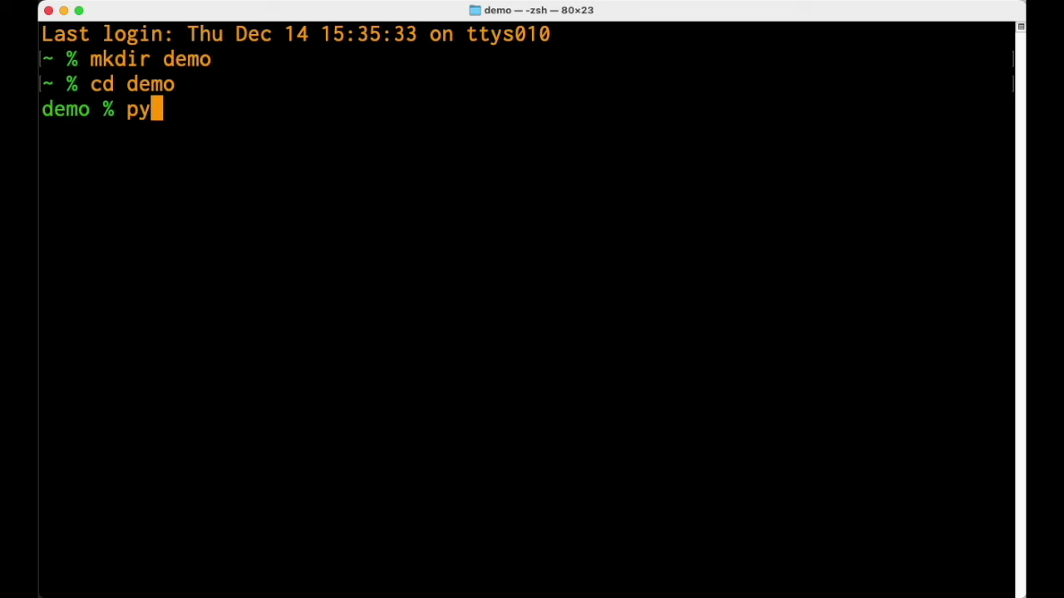
pyautogui.write('thon3 -')
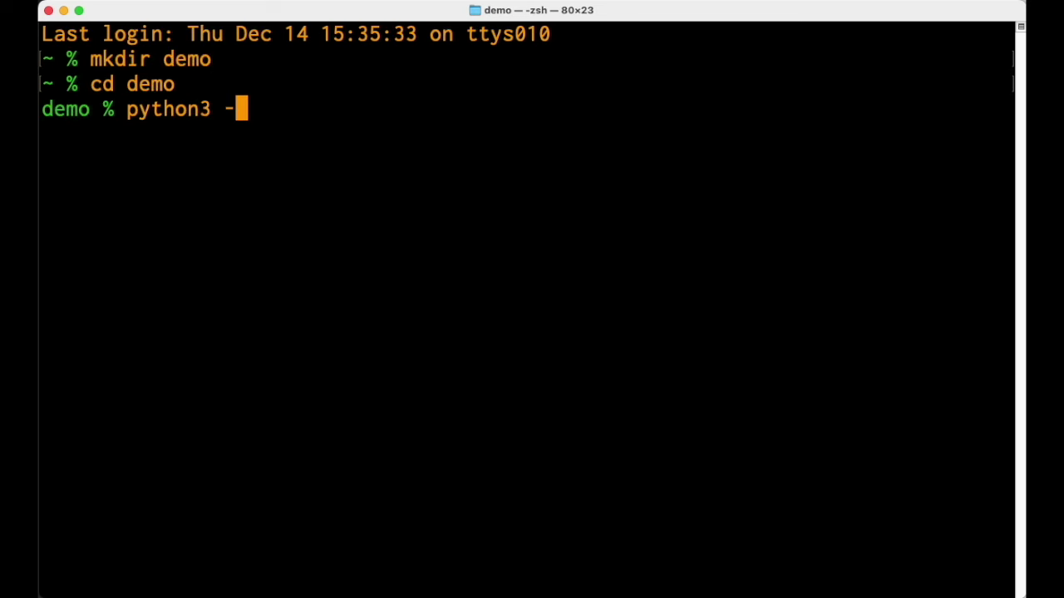
pyautogui.write('m venv .venv')
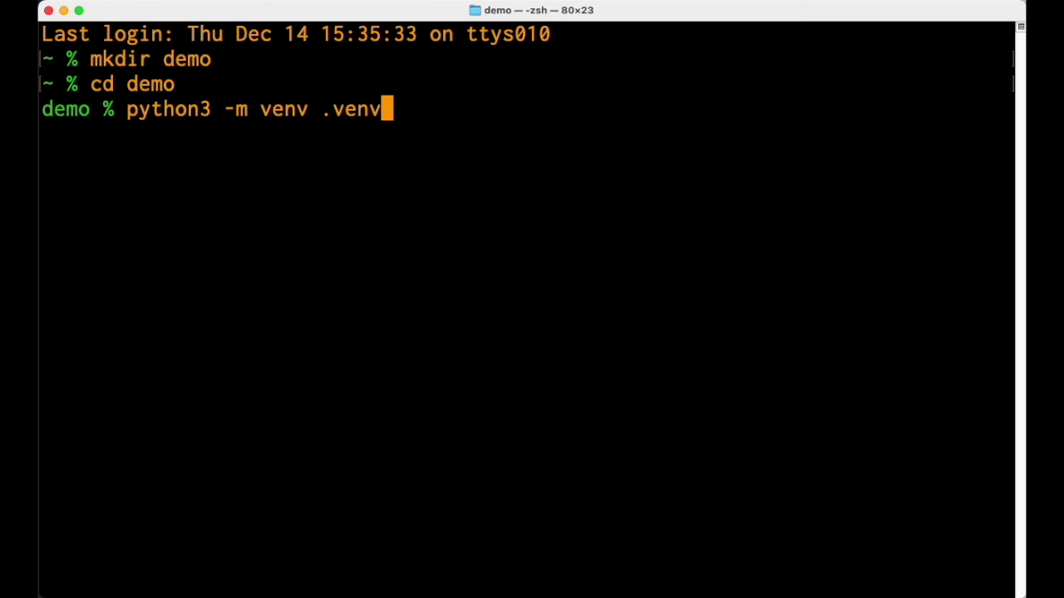
pyautogui.press('Return')
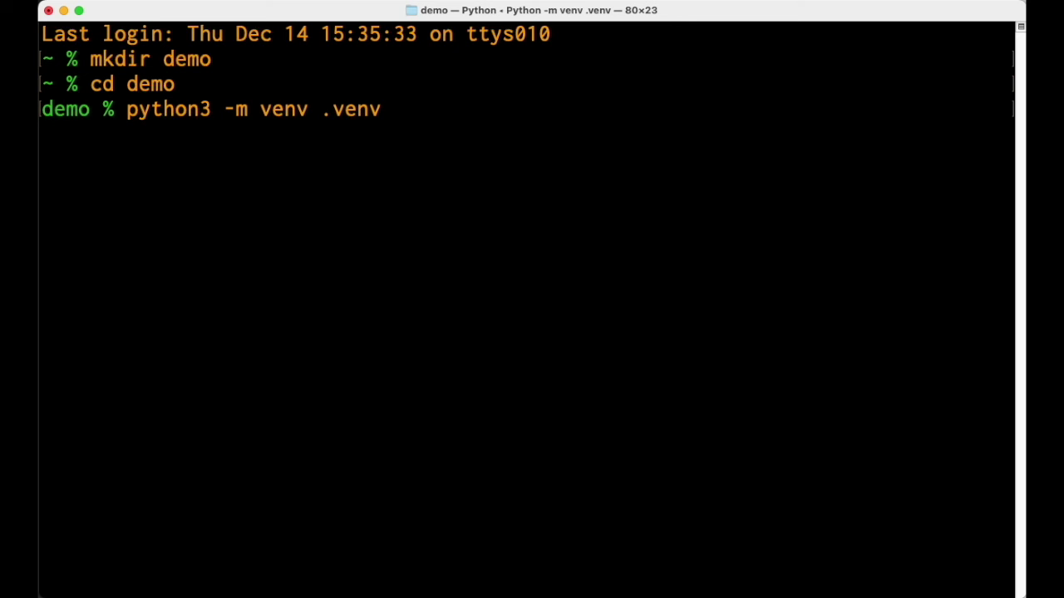
# Activate the virtual environment by sourcing .venv/bin/activate.
pyautogui.write('s')
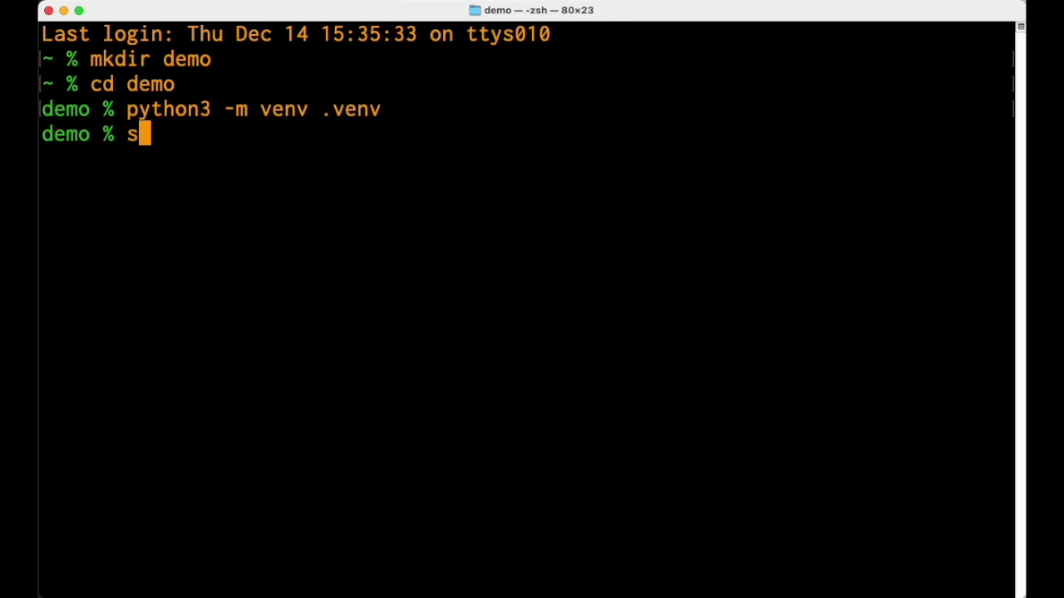
pyautogui.write('ource .')
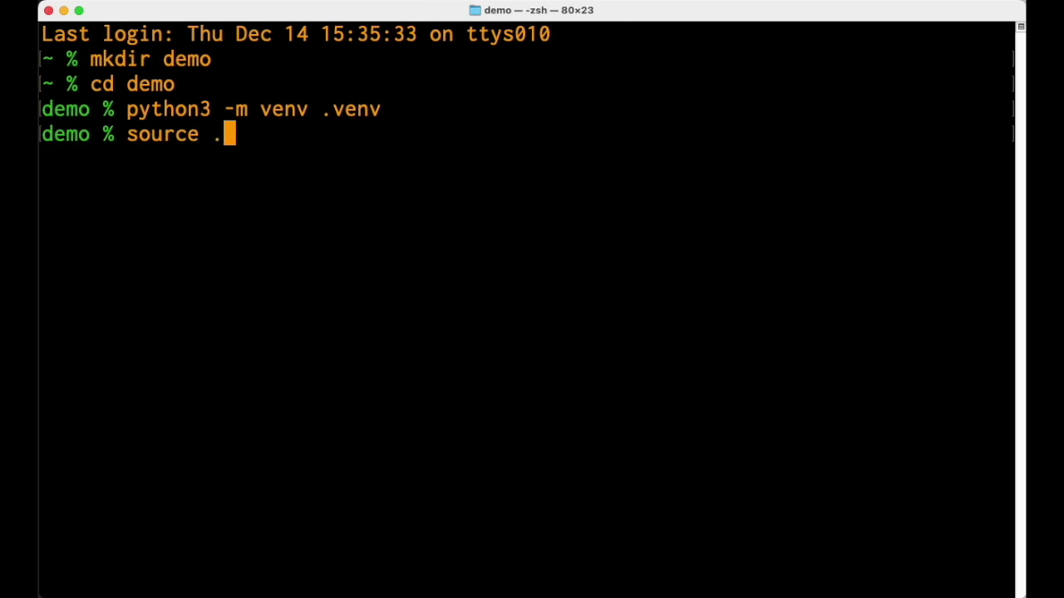
pyautogui.press('Tab')
pyautogui.write('b')
pyautogui.press('Tab')
pyautogui.write('a')
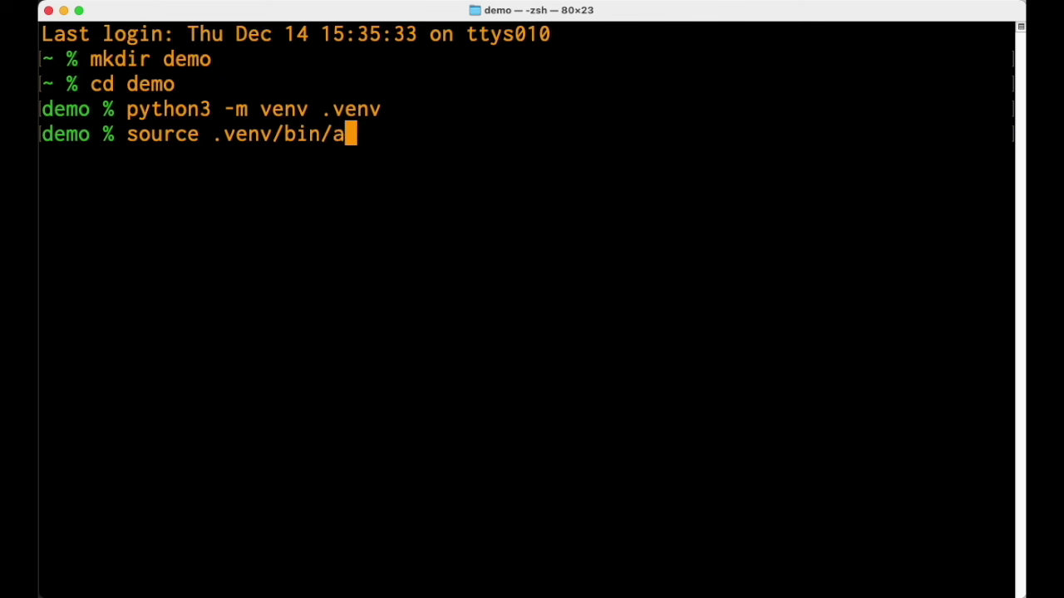
pyautogui.press('Tab')
pyautogui.press('Return')
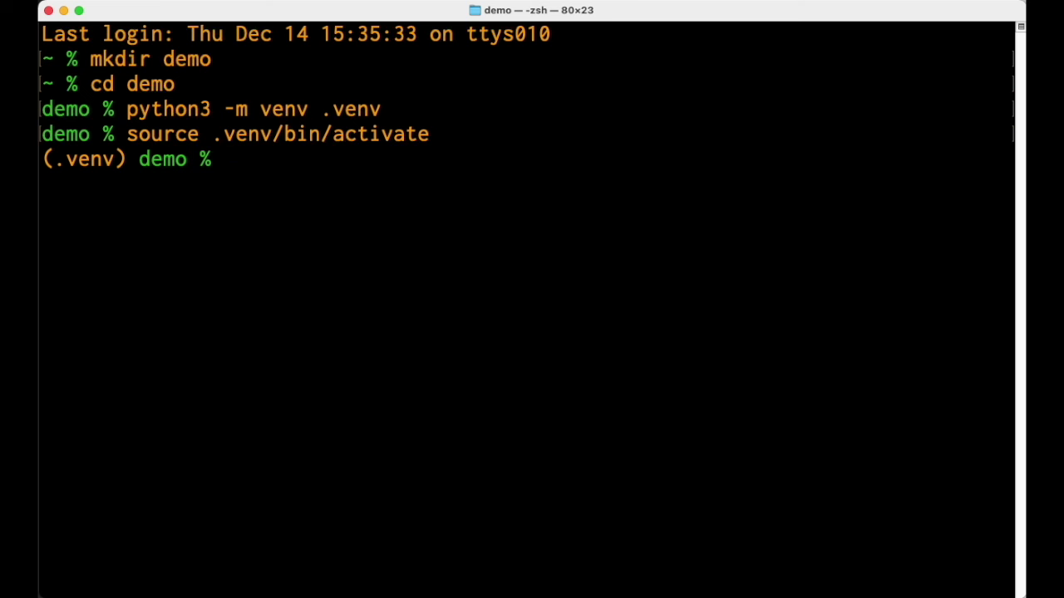
# Install django-cms version 4.1.0rc5 with pip in the active environment.
pyautogui.write('pip ion')
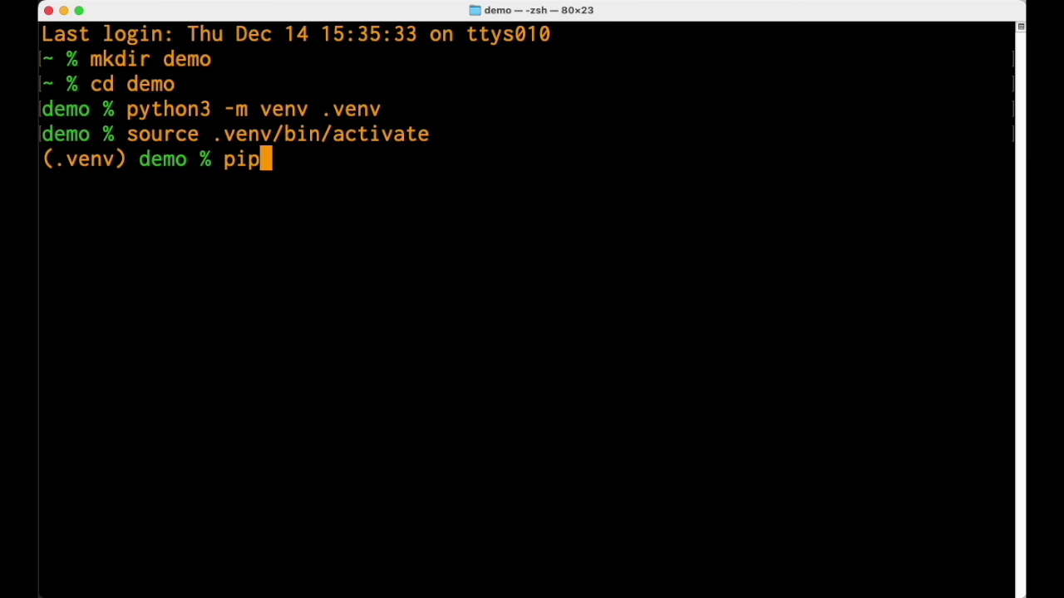
pyautogui.press('BackSpace')
pyautogui.press('BackSpace')
pyautogui.write('nstall')
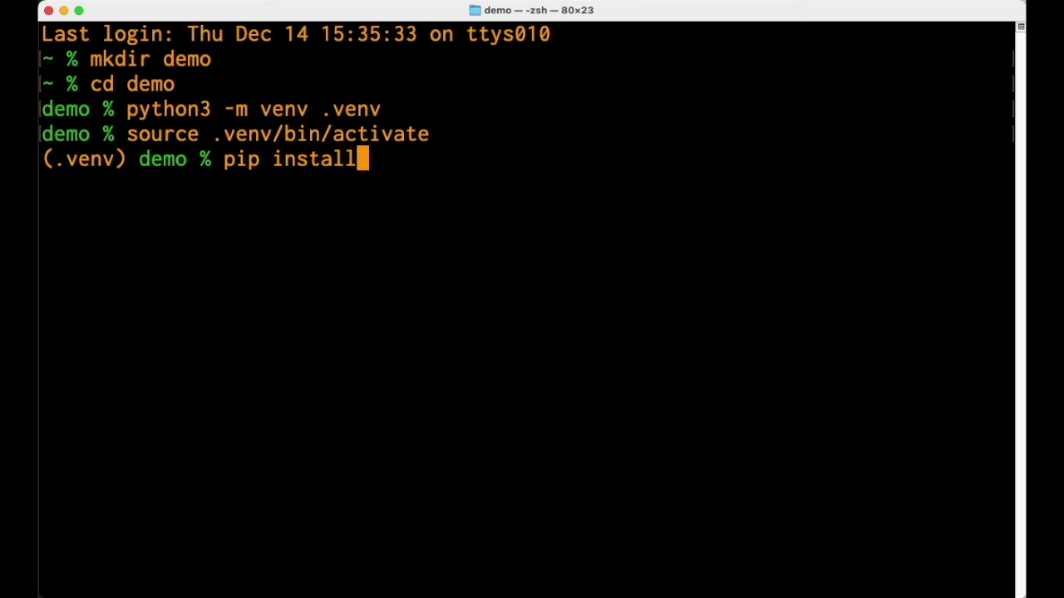
pyautogui.write(' django-cms')
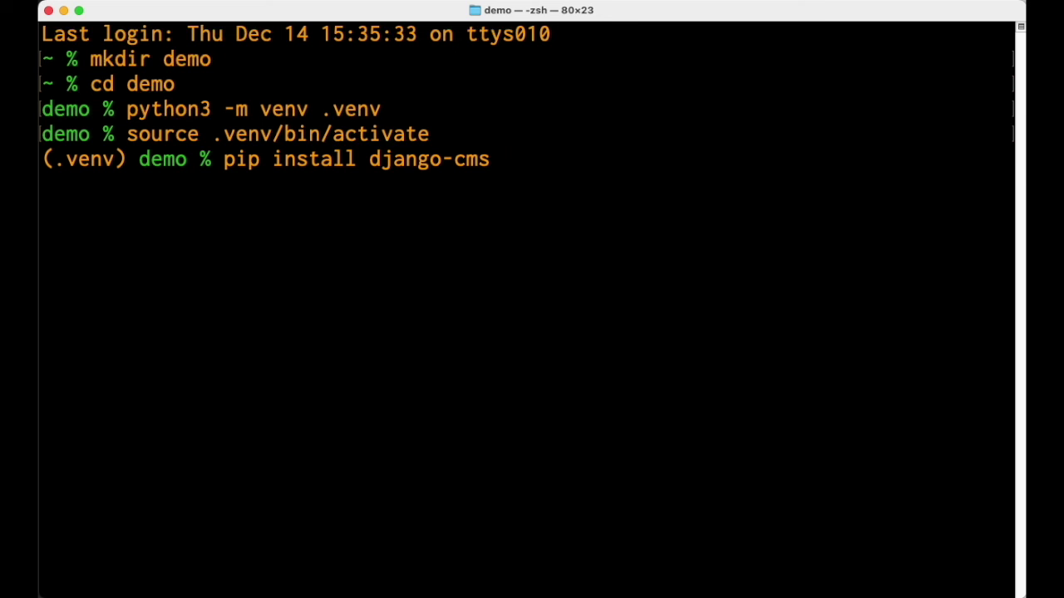
pyautogui.write('==4.1.0rc5')
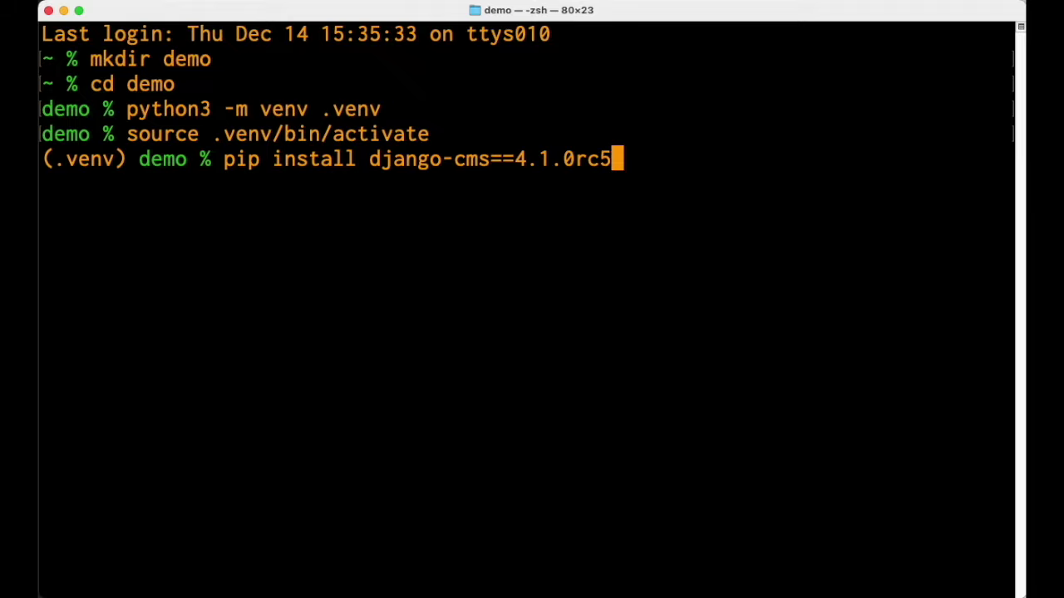
pyautogui.press('Return')
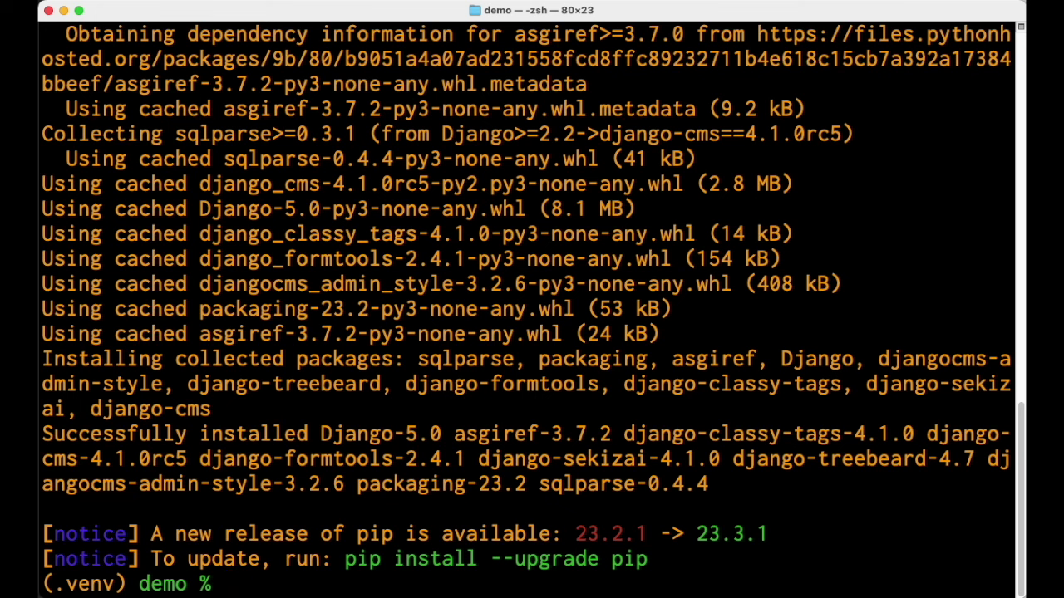
# Generate a new django CMS project named screencastdemo with the djangocms command.
pyautogui.write('djangocms ')
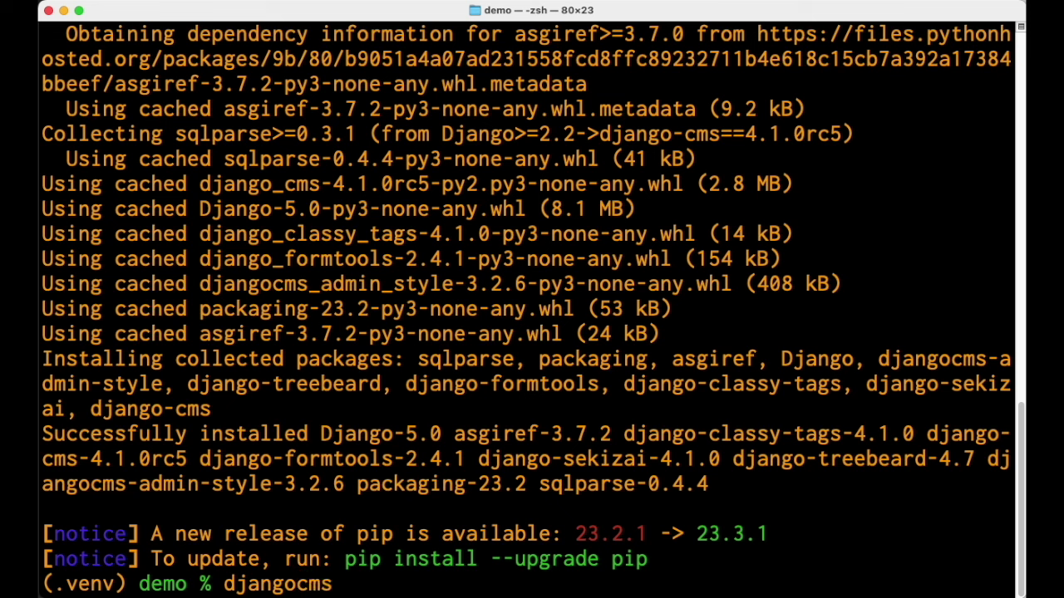
pyautogui.write('screencastdemo')
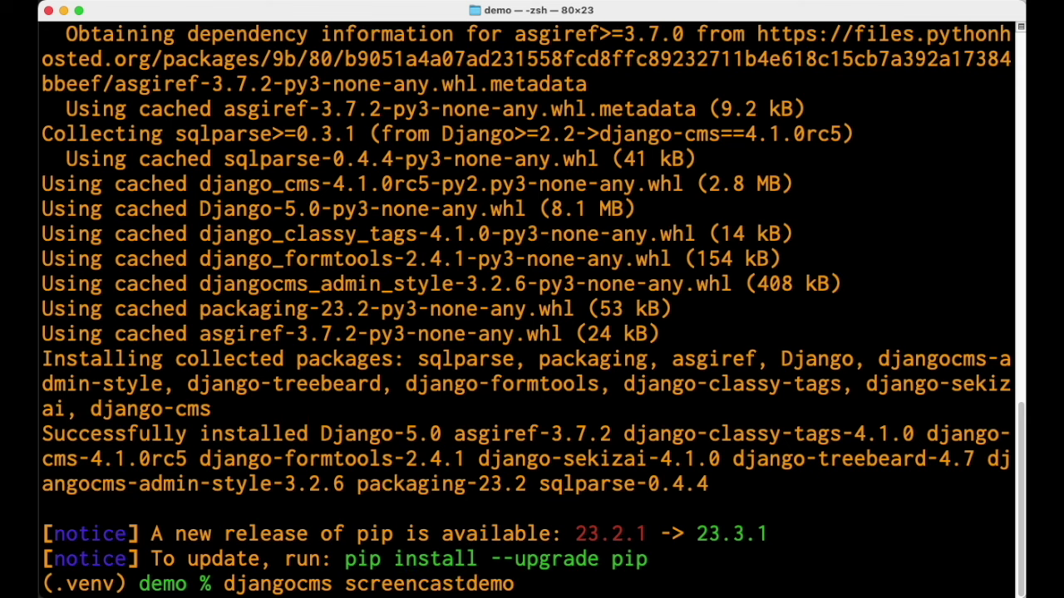
pyautogui.press('Return')
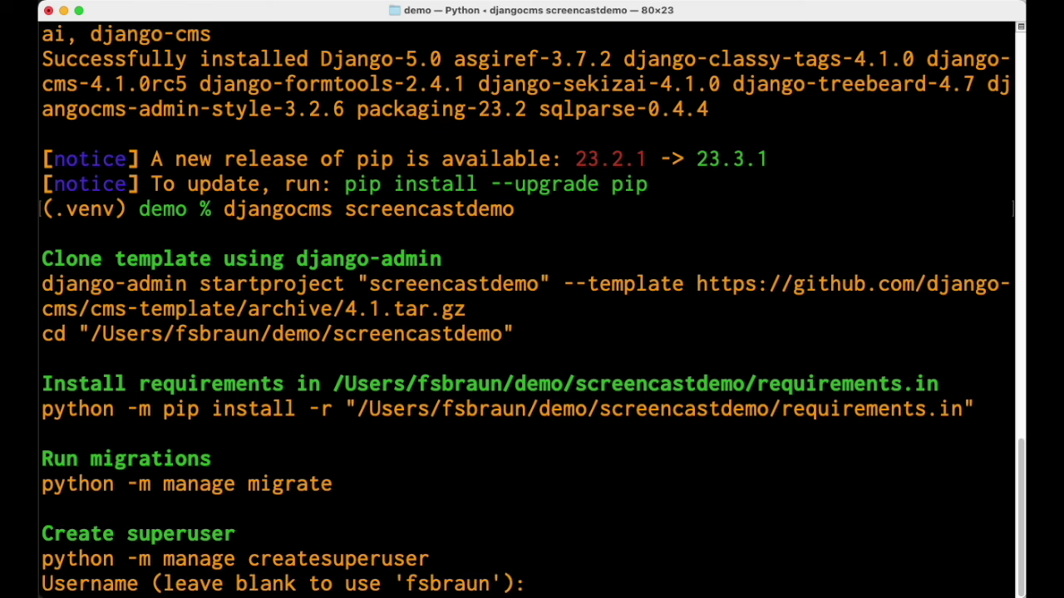
# Create the superuser with the default username, a blank email address and the account password entered twice, bypassing password validation.
pyautogui.press('Return')
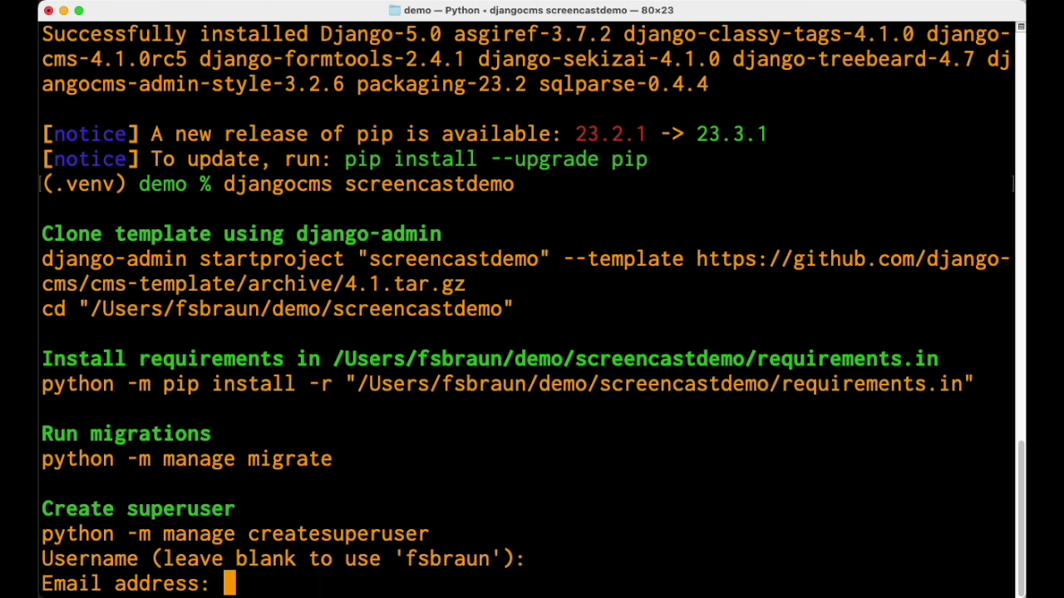
pyautogui.press('Return')
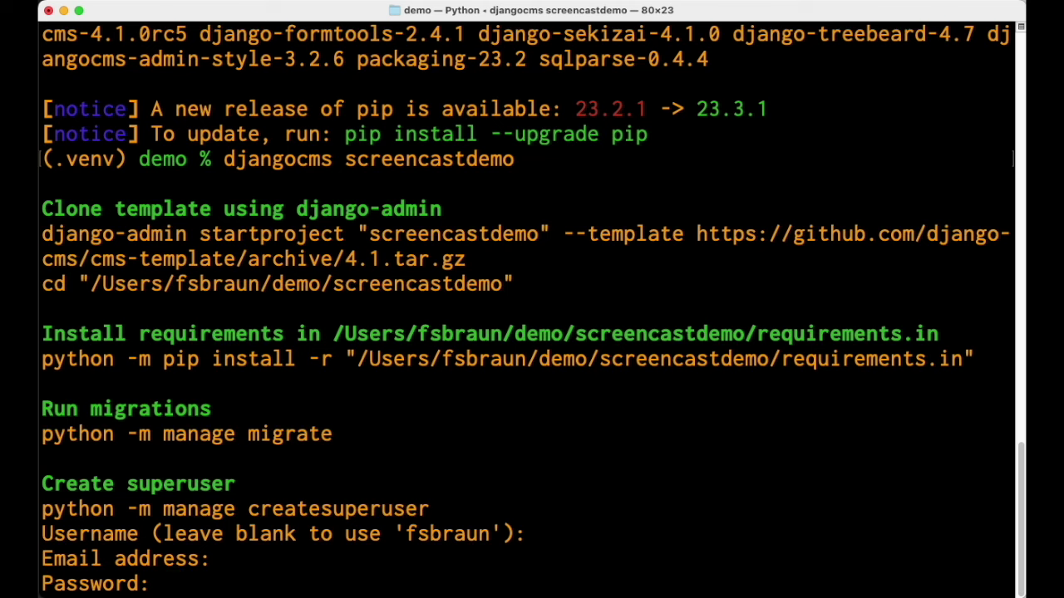
pyautogui.press('Return')
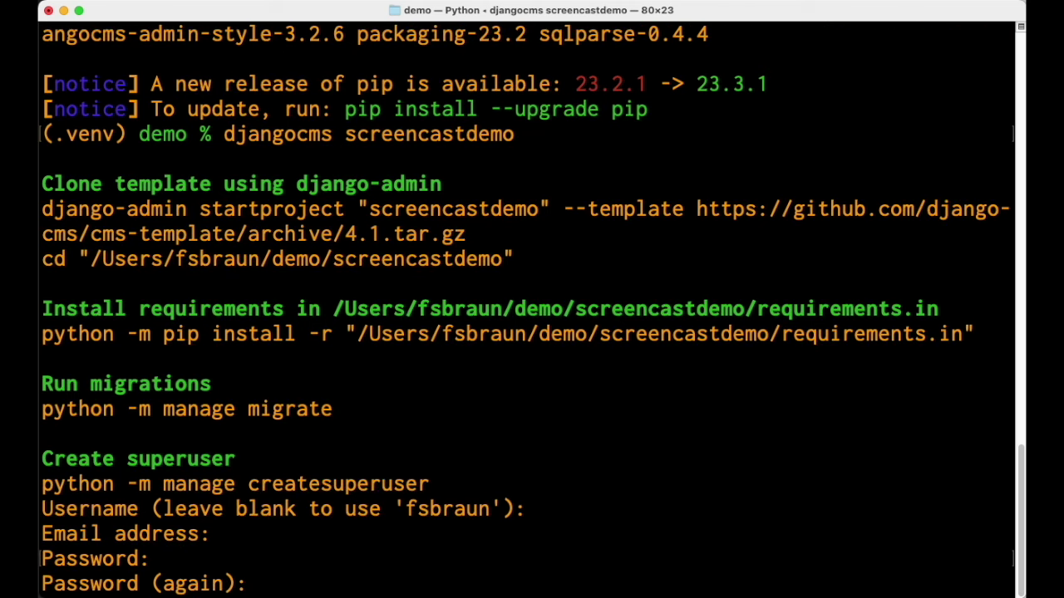
pyautogui.press('Return')
pyautogui.write('y')
pyautogui.press('Return')
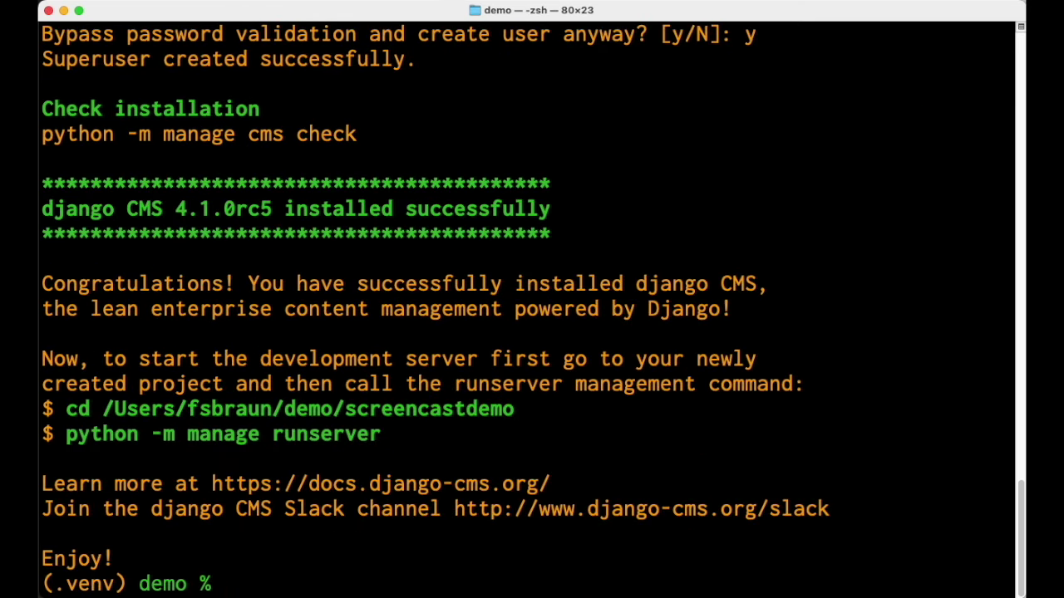
# Change into the screencastdemo directory and start the development server with python -m manage runserver.
pyautogui.write('cd screencastdemo/')
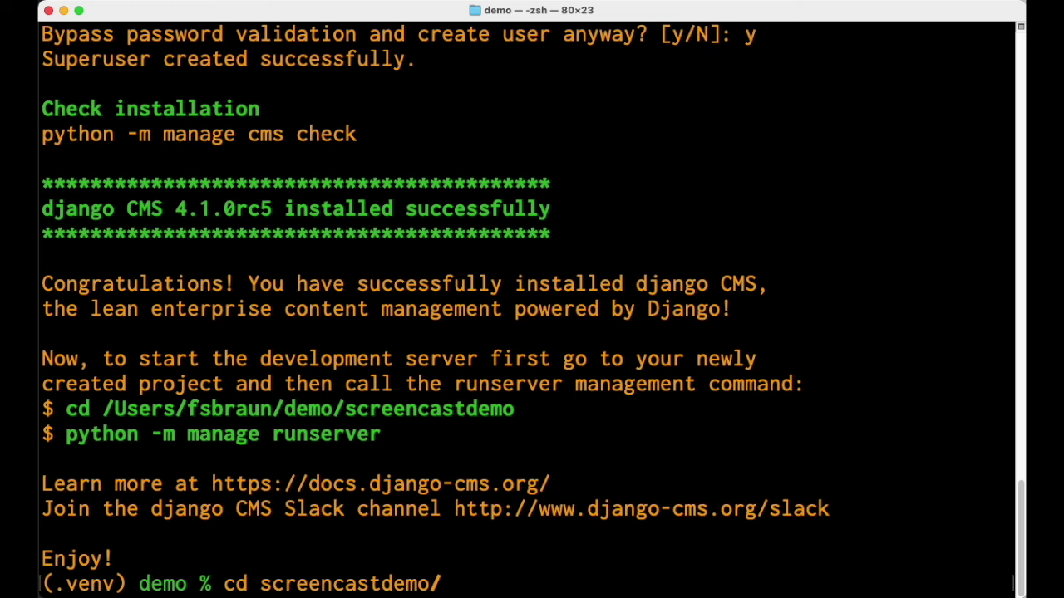
pyautogui.press('Return')
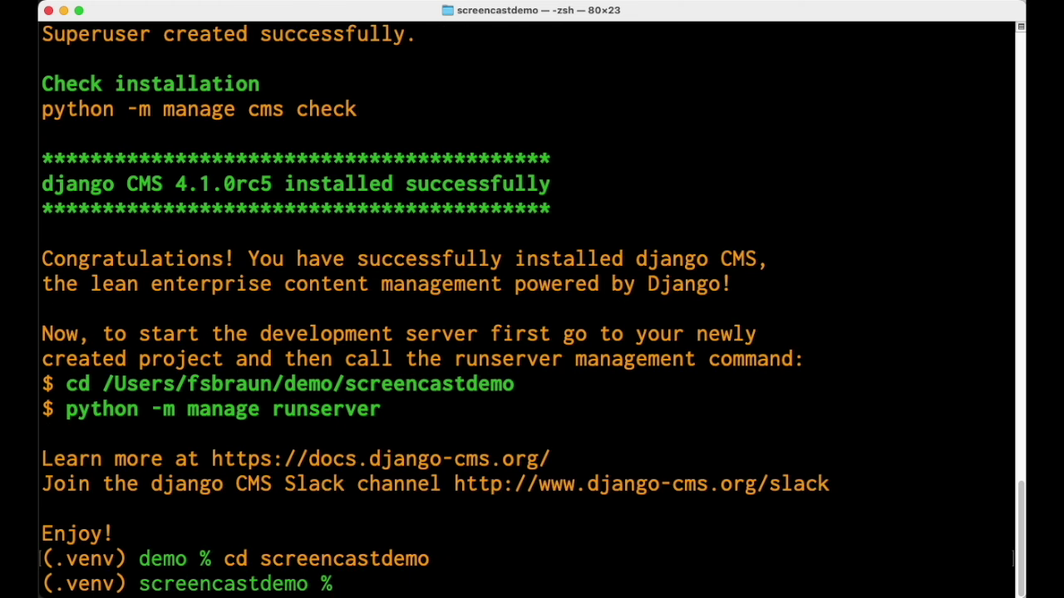
pyautogui.write('python -m ma')
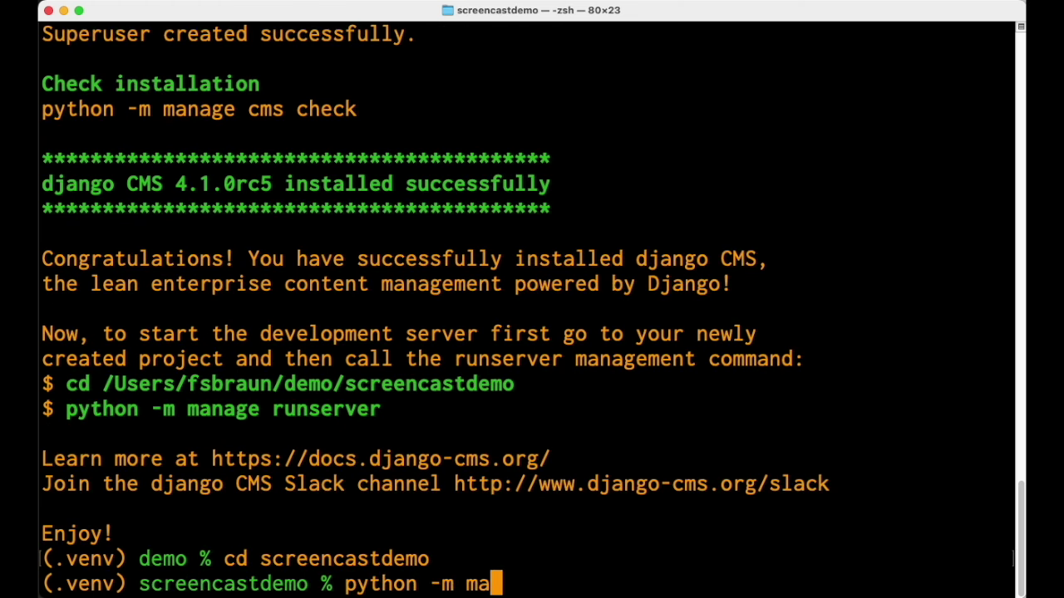
pyautogui.write('nage runserver')
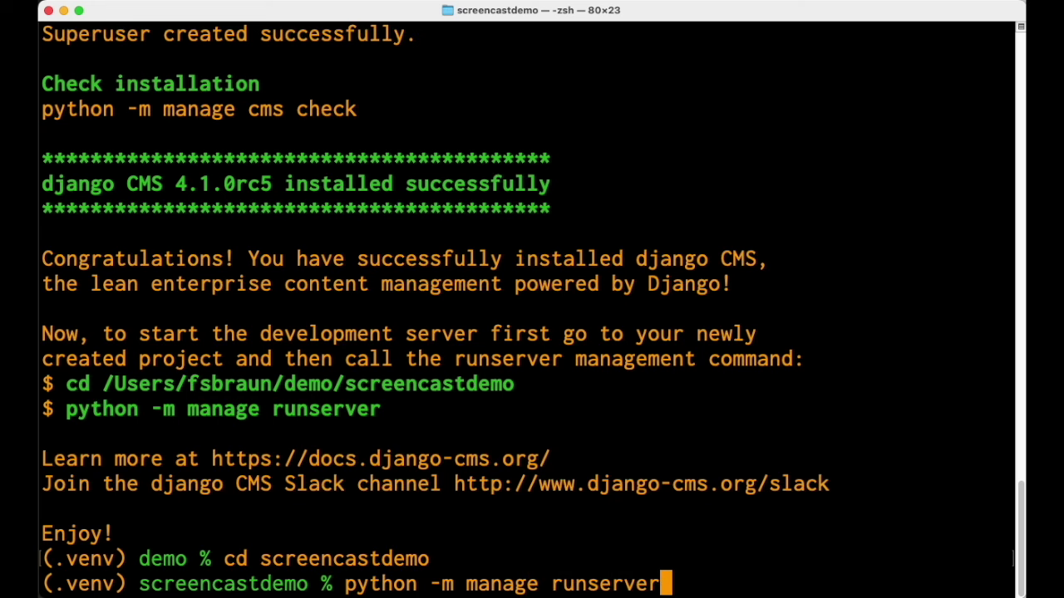
pyautogui.press('Return')
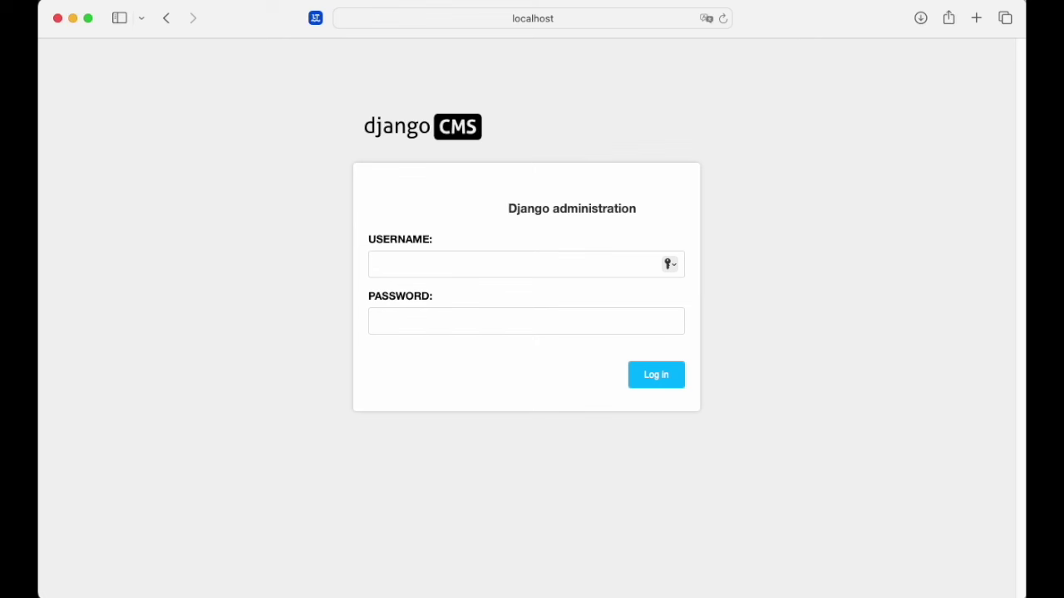
# Log in to the Django administration page on localhost in the browser with the superuser's username and password.
pyautogui.write('fsbraun')
pyautogui.press('Tab')
pyautogui.write('••••')
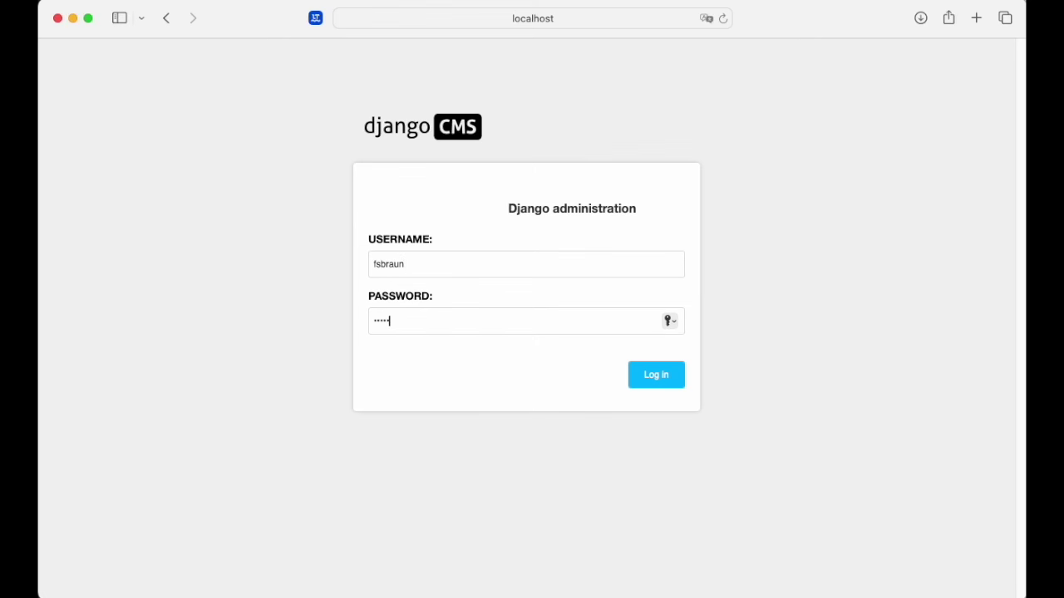
pyautogui.press('Return')
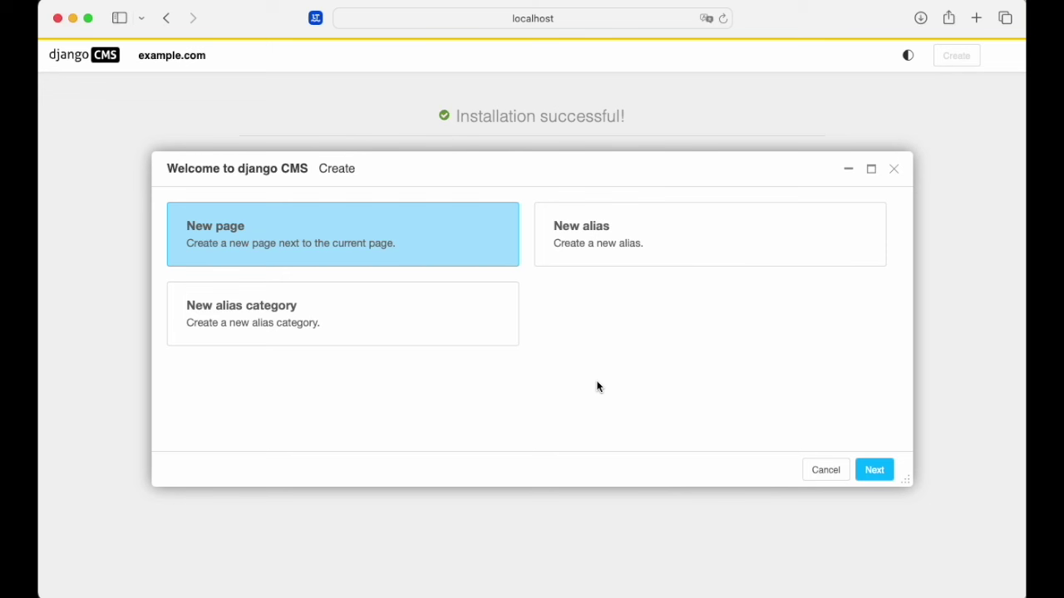
# Create a new page titled "My Home Page" with a bulleted list introducing django CMS 4 as its content.
pyautogui.click(882, 476)
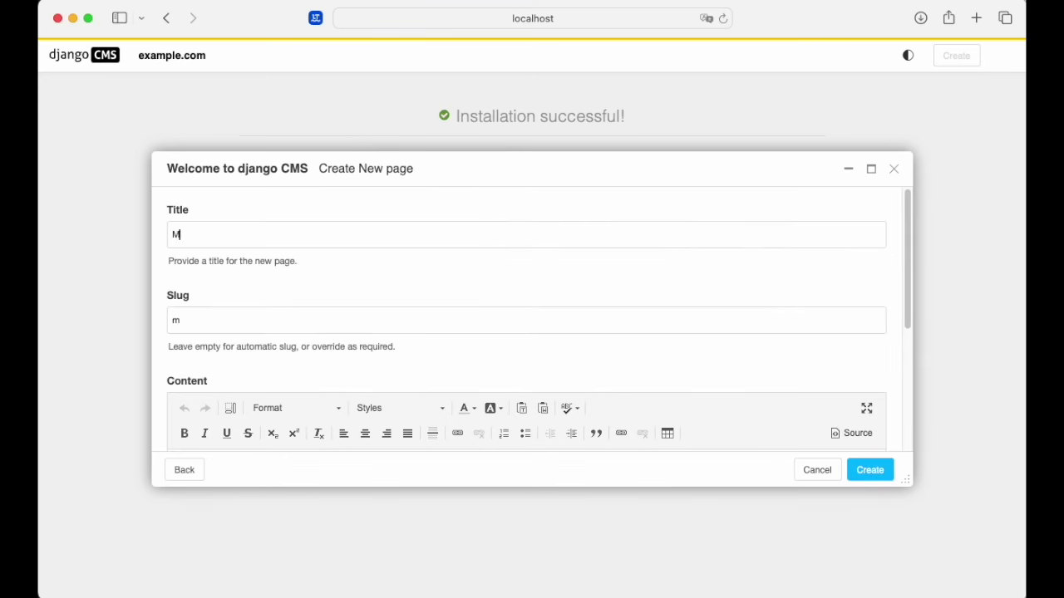
pyautogui.write('My Home Page')
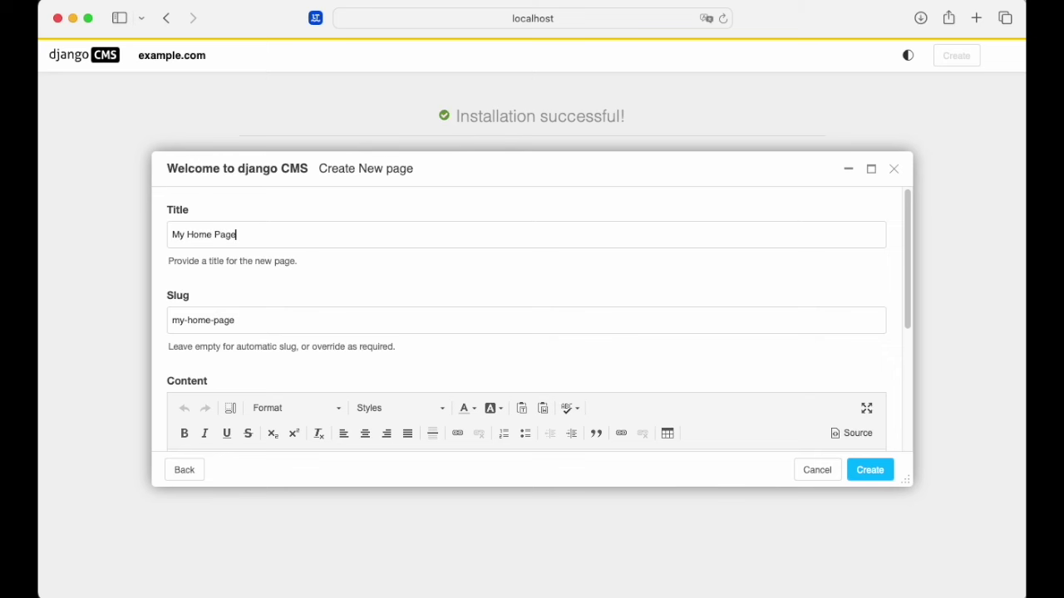
pyautogui.scroll(-5, 625, 259)
pyautogui.click(466, 262)
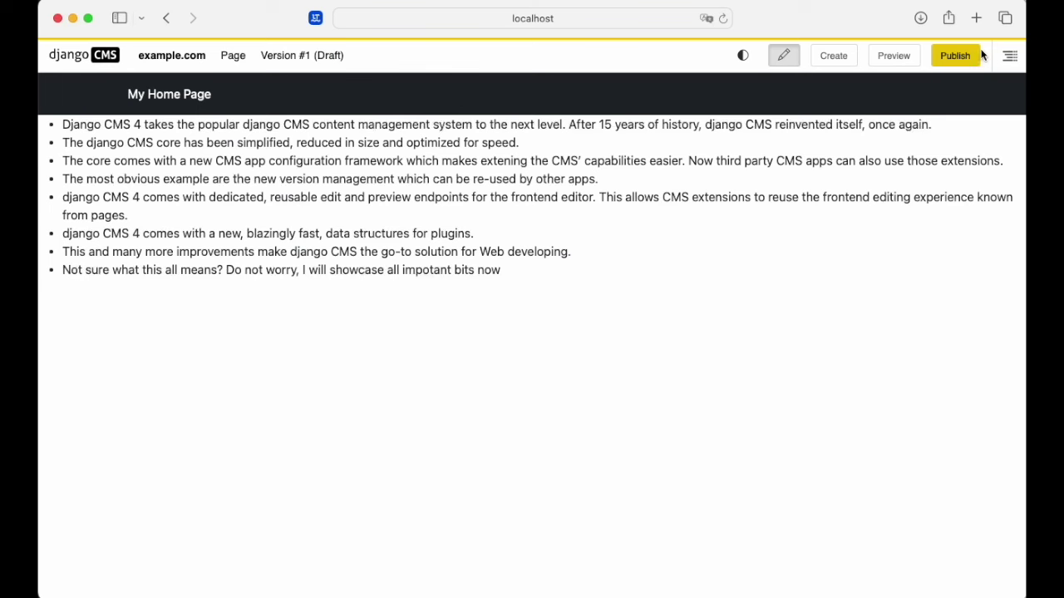
# Add a Container plugin to the Page Content placeholder, keeping the Container type and other default settings.
pyautogui.click(1008, 56)
pyautogui.click(969, 106)
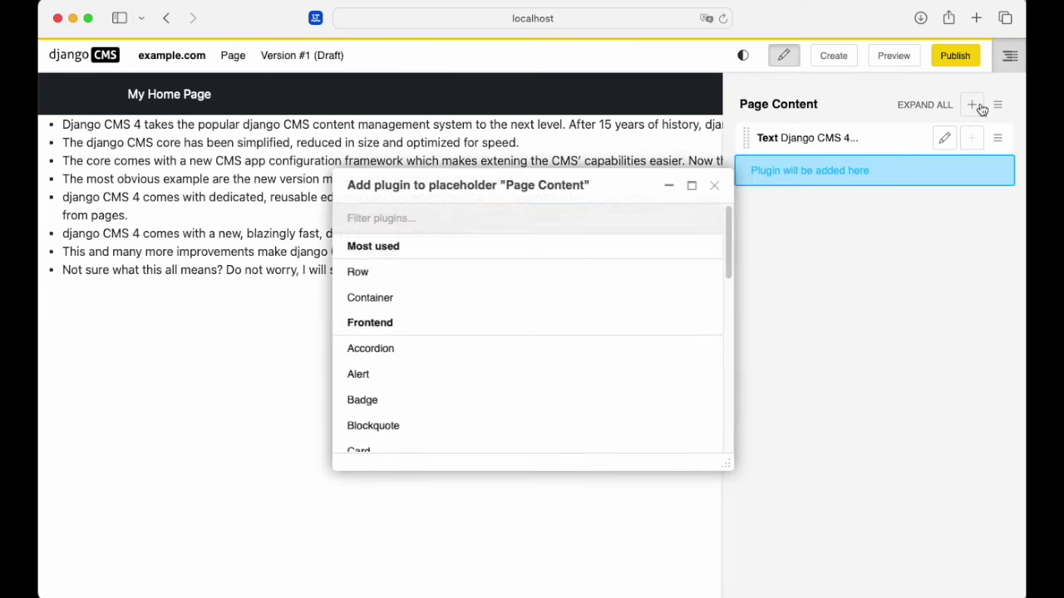
pyautogui.write('container')
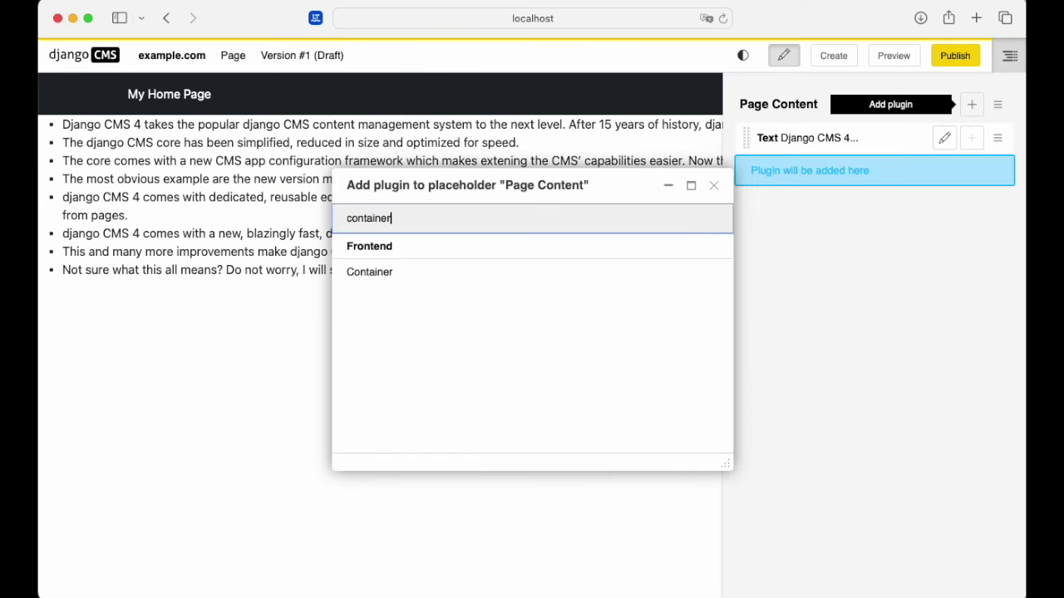
pyautogui.press('Down')
pyautogui.press('Return')
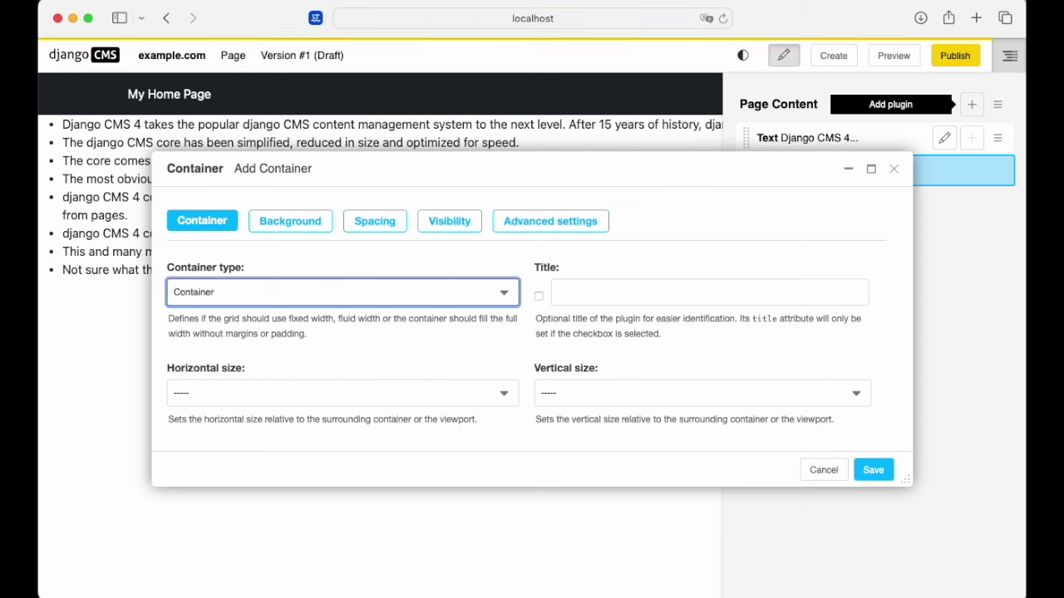
pyautogui.click(872, 470)
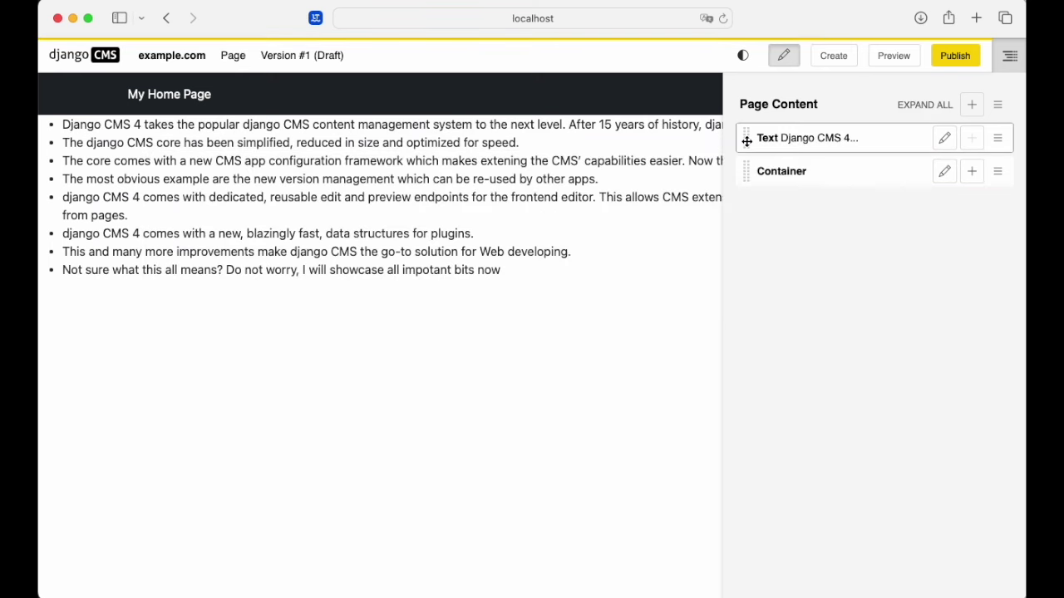
# Nest the Text plugin inside the Container and add a Row with three columns above it in the same Container.
pyautogui.moveTo(746, 139); pyautogui.dragTo(785, 209)
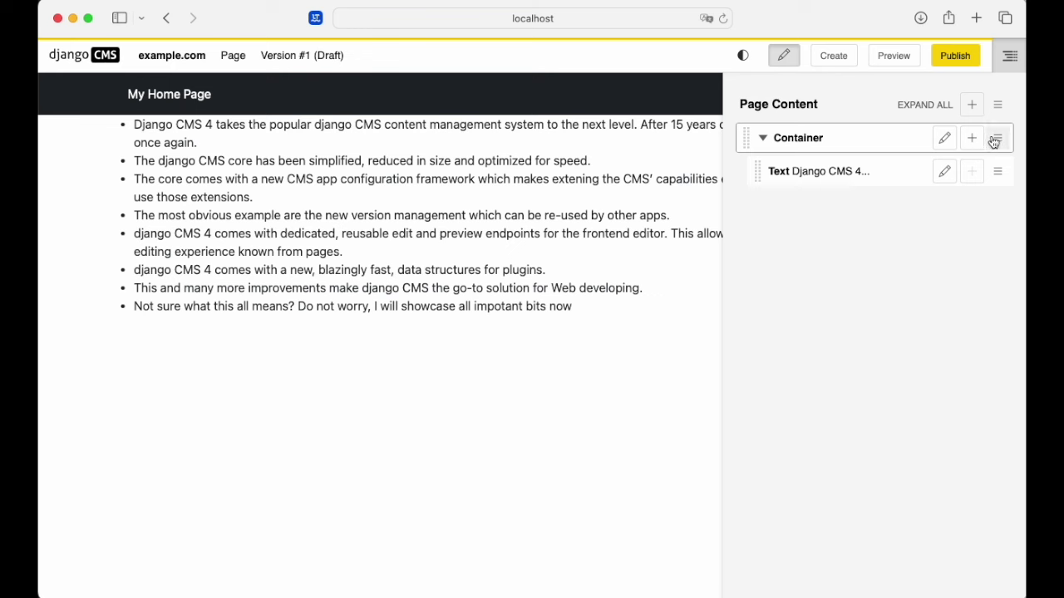
pyautogui.click(972, 138)
pyautogui.write('row')
pyautogui.press('Tab')
pyautogui.press('Return')
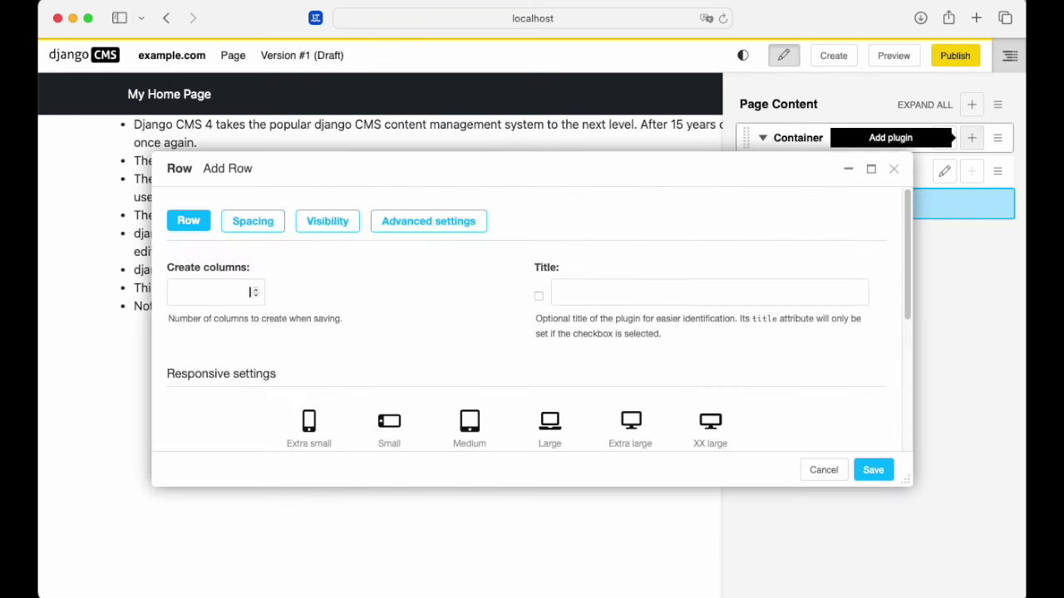
pyautogui.scroll(-5, 456, 298)
pyautogui.click(873, 469)
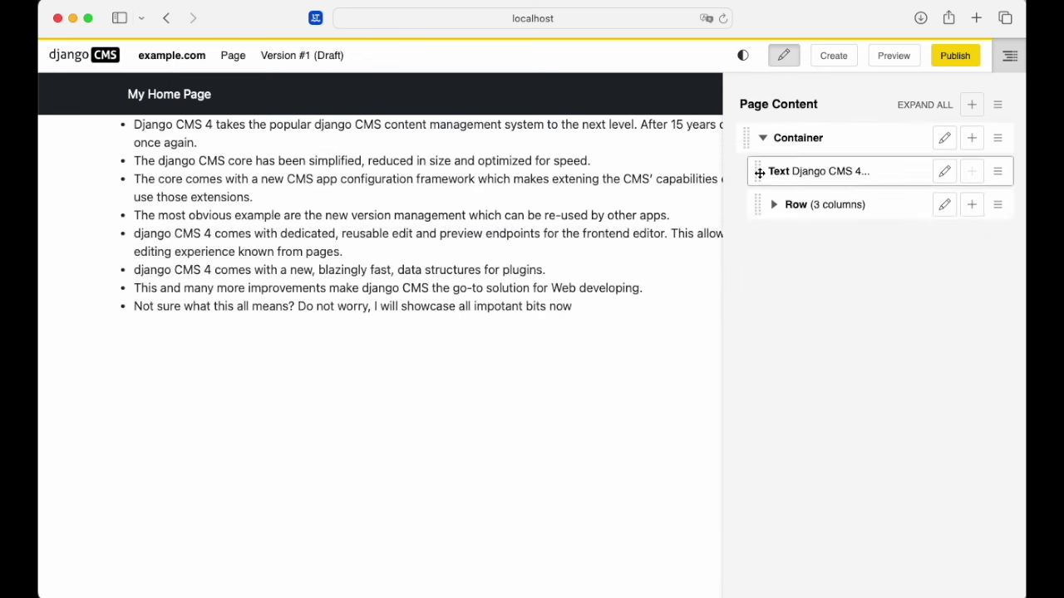
pyautogui.moveTo(758, 205); pyautogui.dragTo(774, 170)
# Add a full-height Card plugin to the first column of the Row.
pyautogui.click(774, 172)
pyautogui.click(972, 204)
pyautogui.write('card')
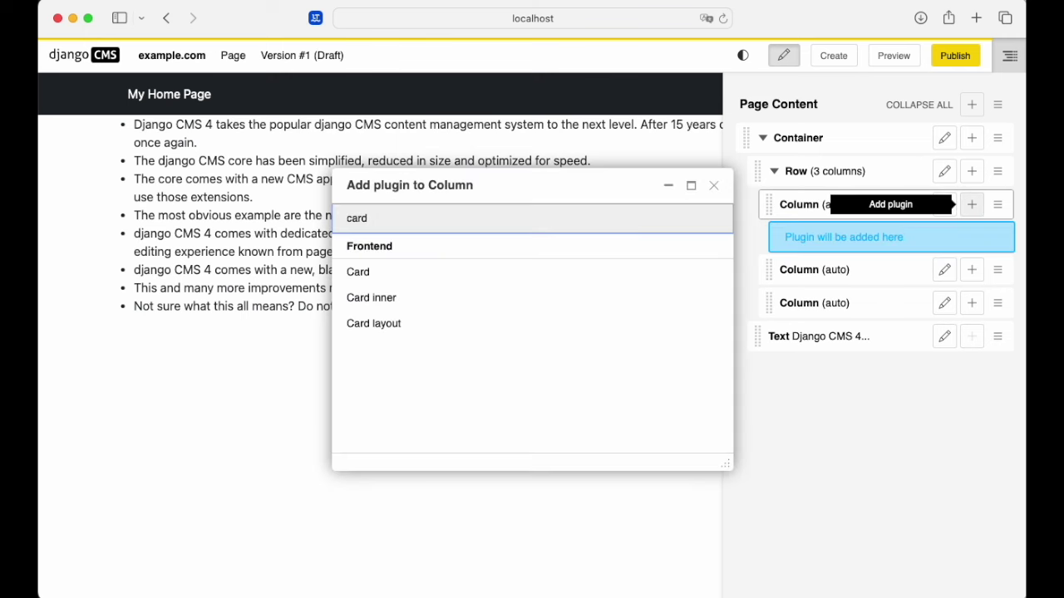
pyautogui.press('Tab')
pyautogui.press('Return')
pyautogui.scroll(-5, 475, 302)
pyautogui.click(208, 413)
pyautogui.click(873, 470)
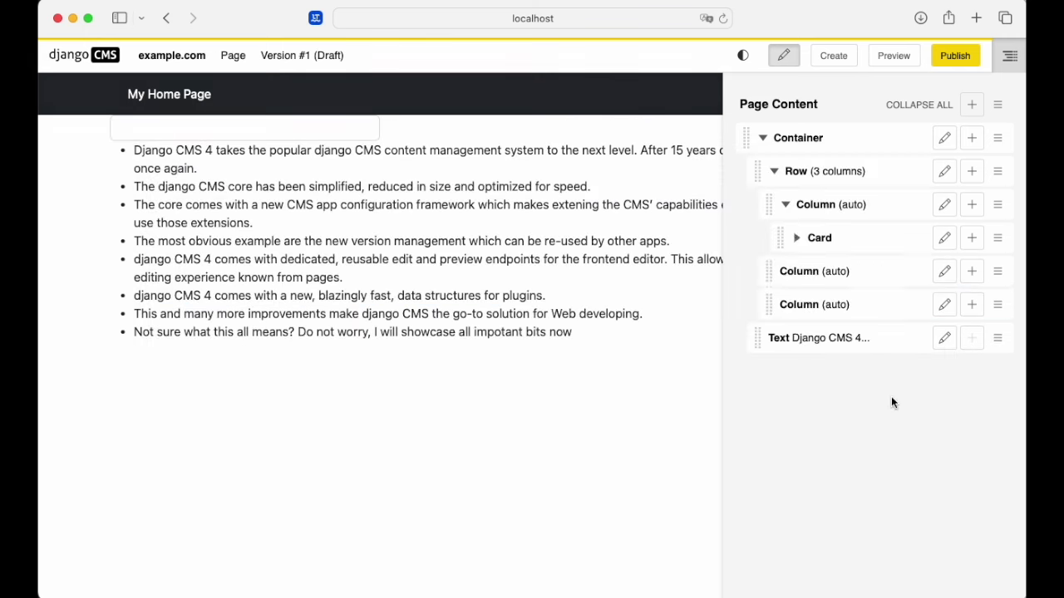
# Copy the first column's Card and paste it into the second and third columns.
pyautogui.click(997, 238)
pyautogui.click(997, 304)
pyautogui.click(886, 364)
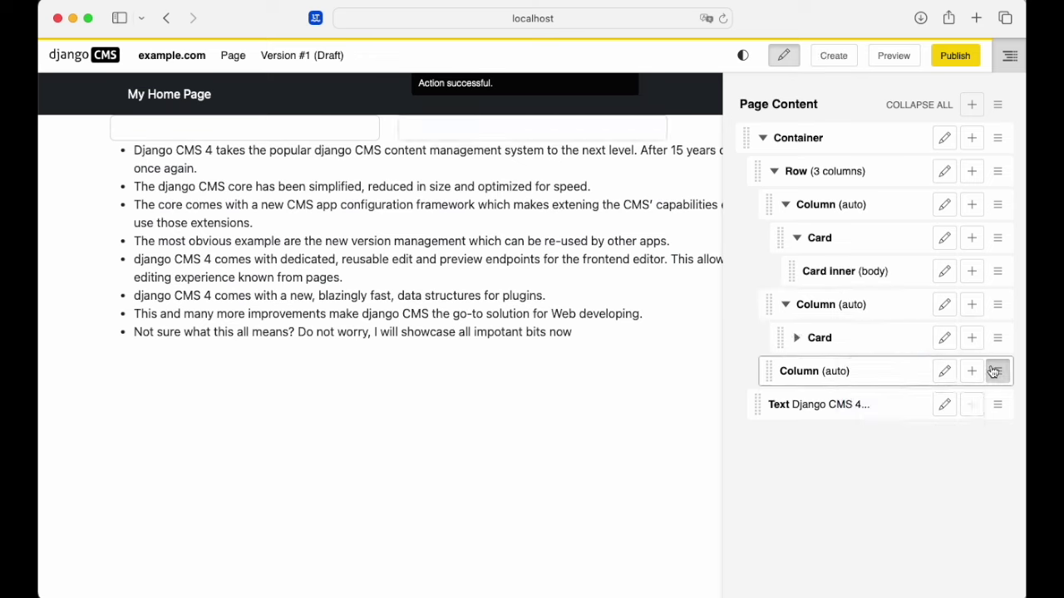
pyautogui.click(998, 370)
pyautogui.click(885, 431)
# Add a Text plugin to the first card's Card inner with the text "Getting started with django CMS".
pyautogui.click(971, 271)
pyautogui.write('text')
pyautogui.click(428, 269)
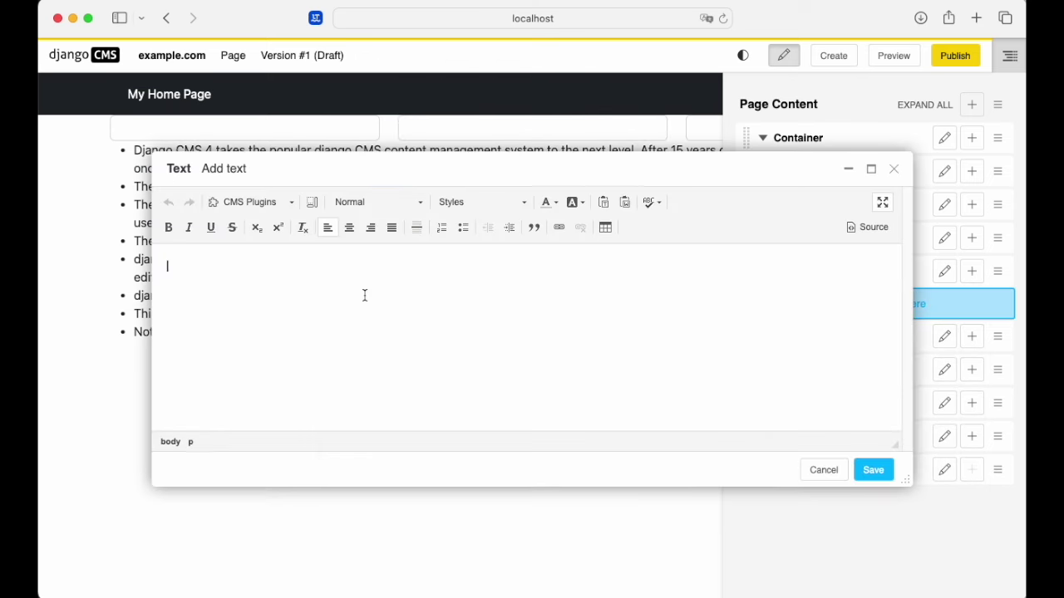
pyautogui.write('Getting started with django CMS')
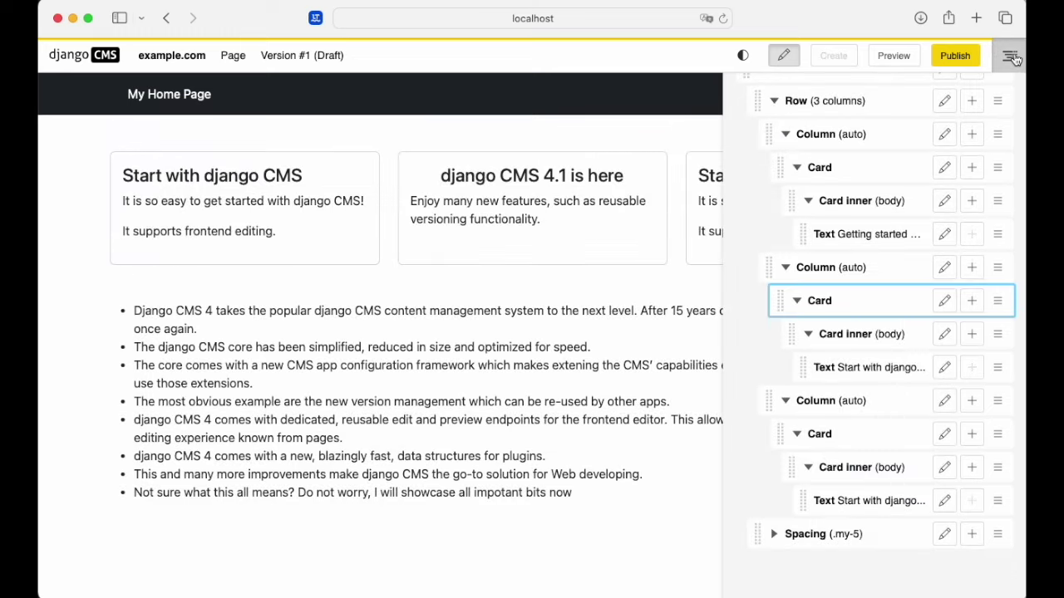
# Publish version #1 of My Home Page and view the published version from its version list.
pyautogui.click(1009, 54)
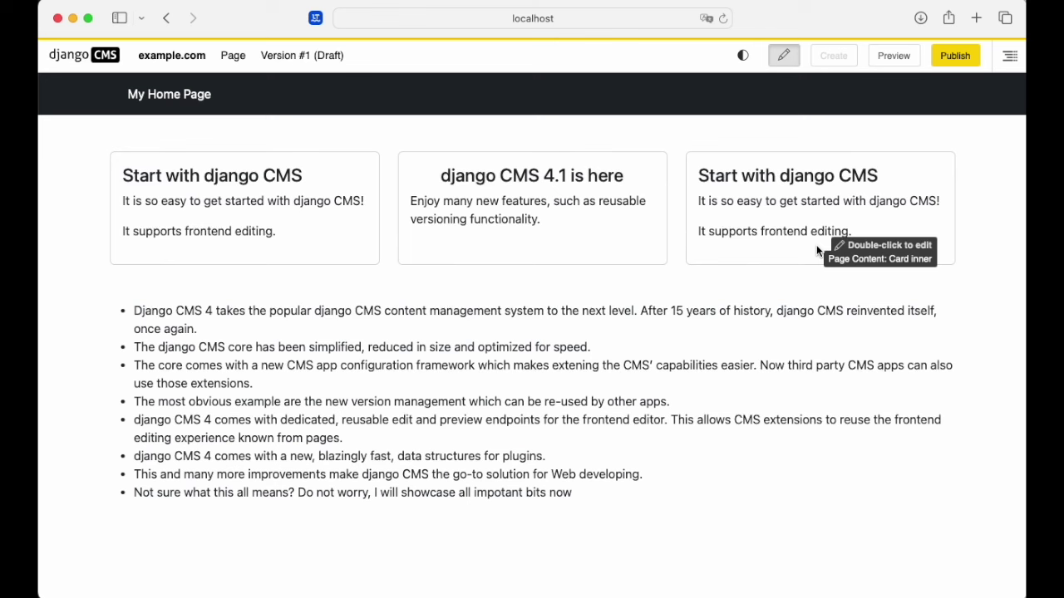
pyautogui.click(329, 54)
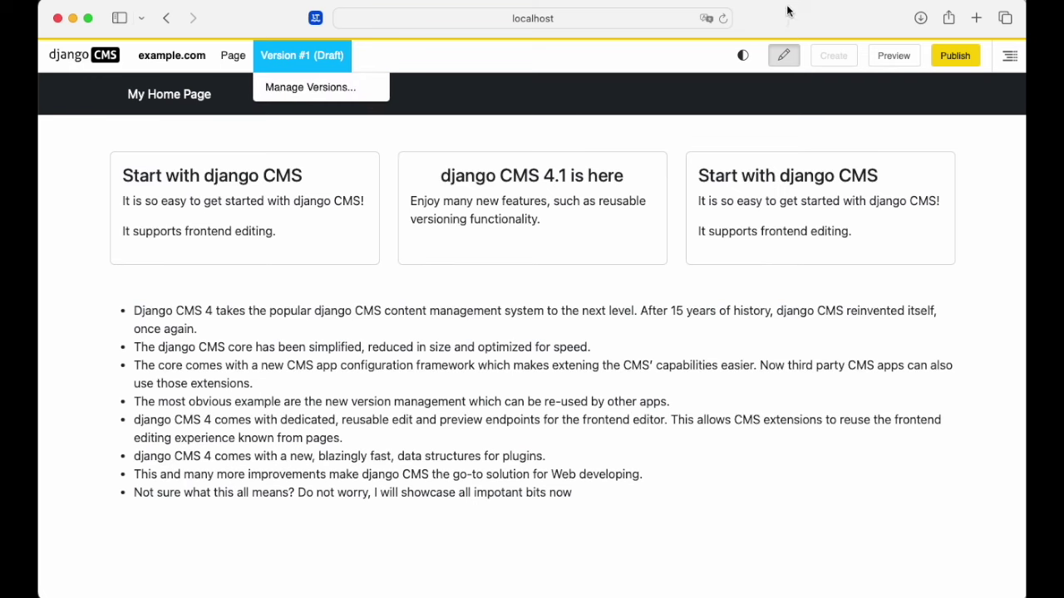
pyautogui.click(961, 55)
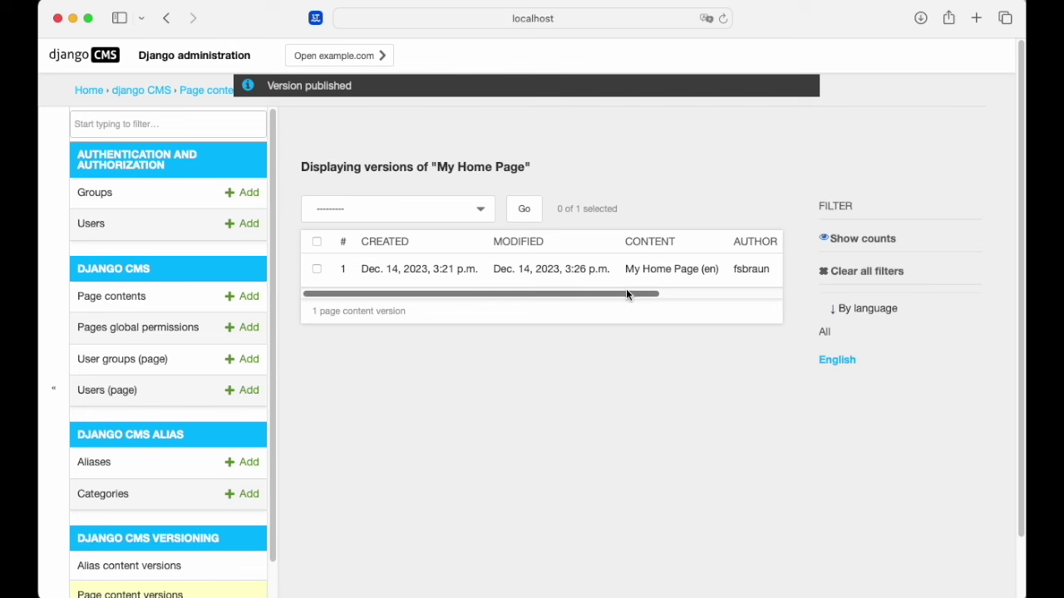
pyautogui.click(50, 318)
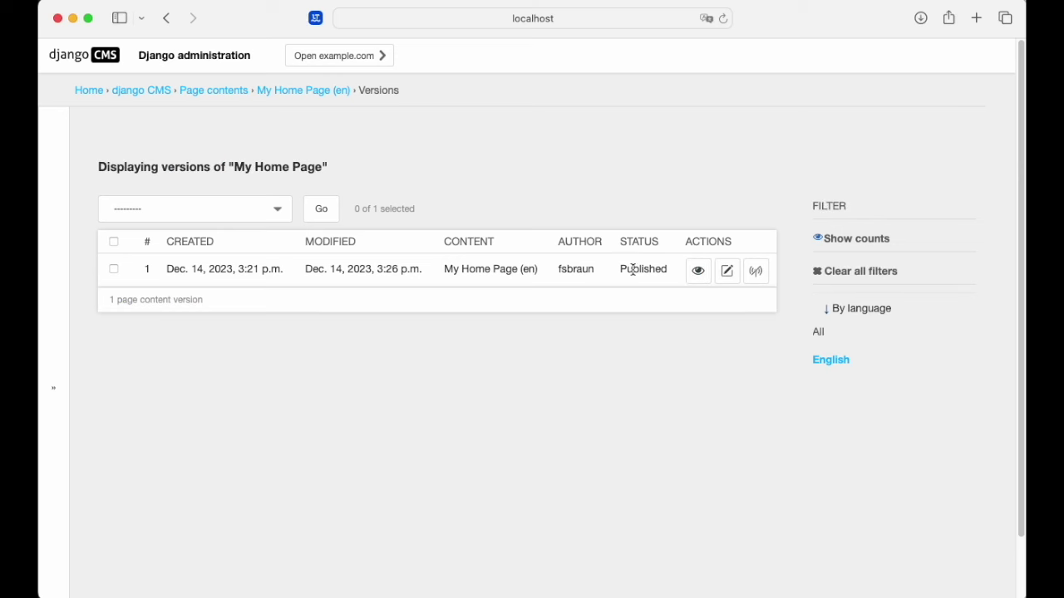
pyautogui.click(690, 274)
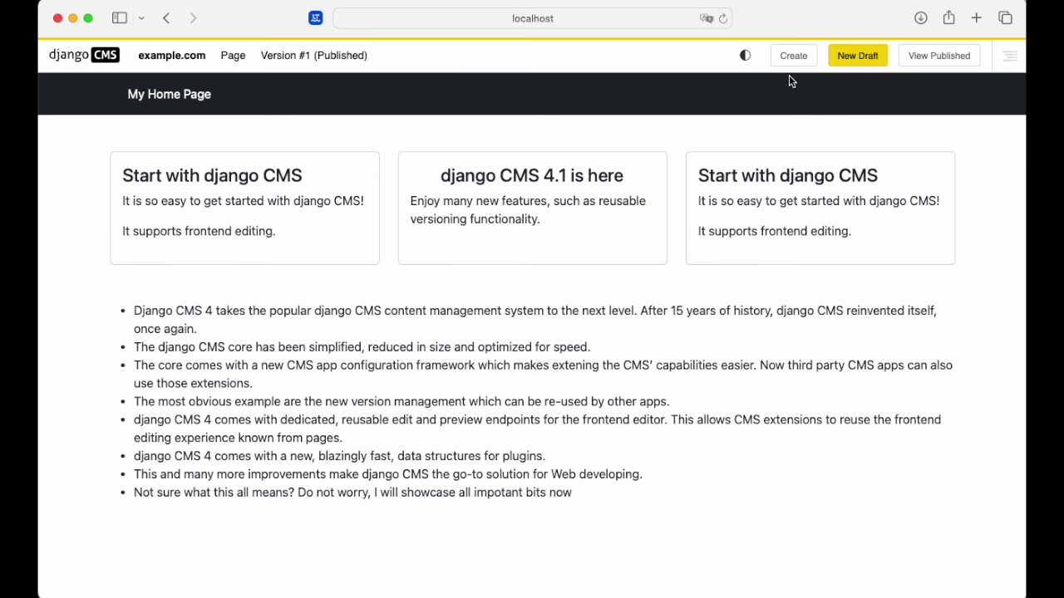
# Create a new draft of the published page and check which version management options it offers.
pyautogui.click(851, 57)
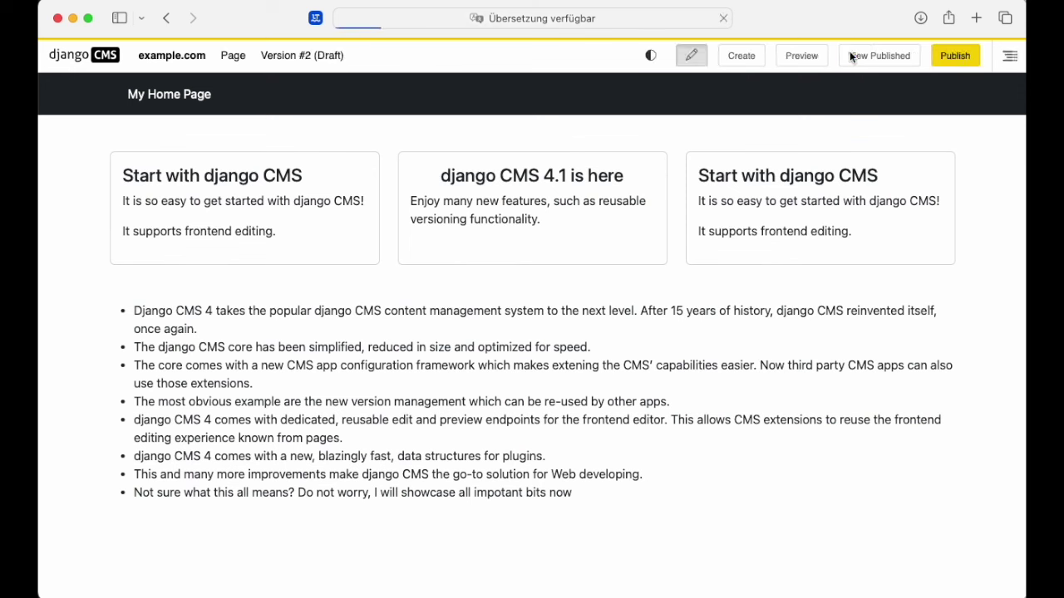
pyautogui.click(313, 53)
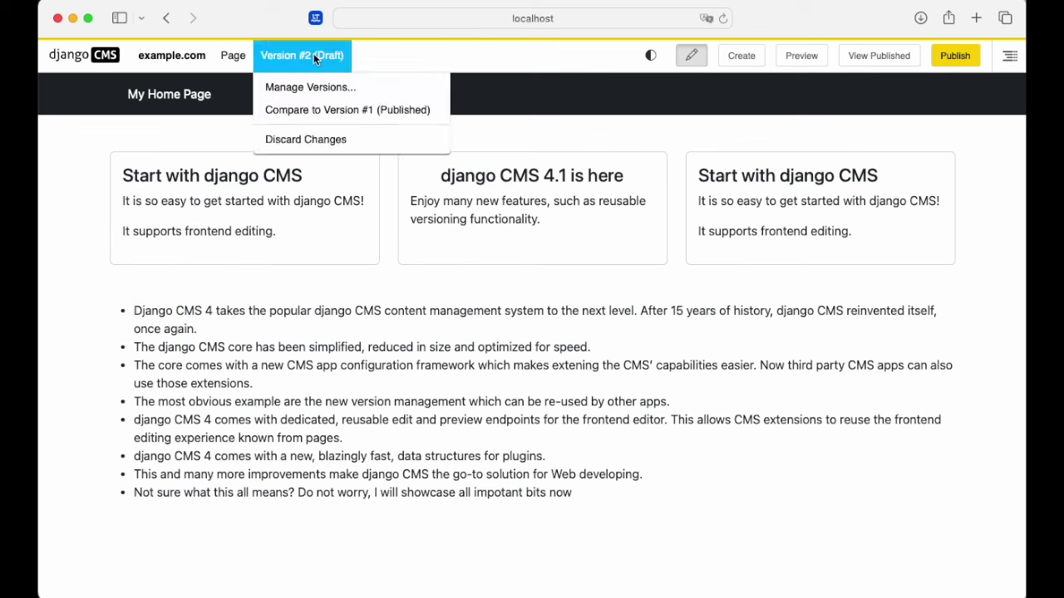
pyautogui.click(981, 221)
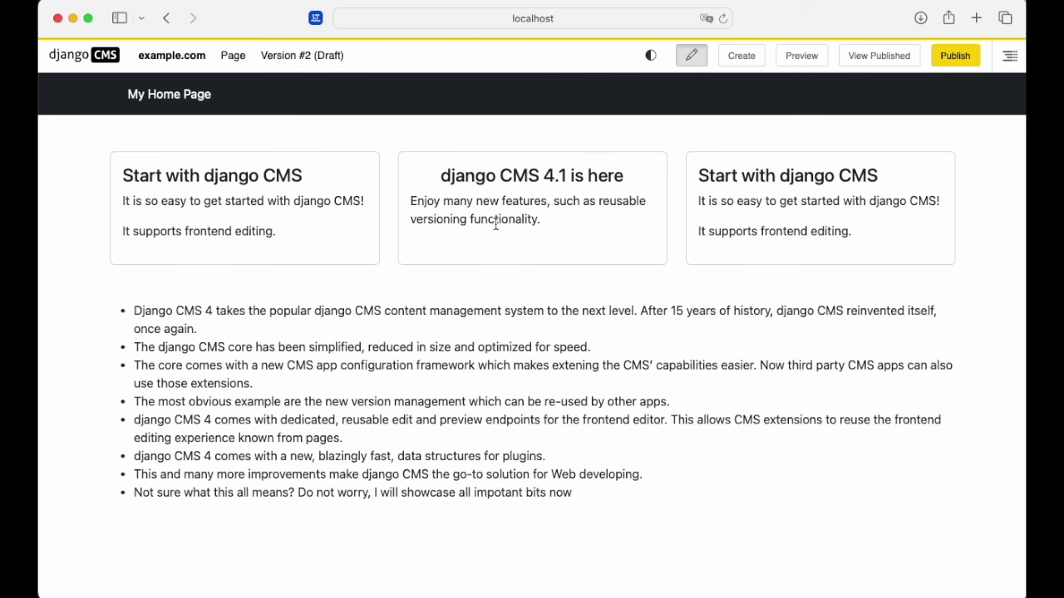
# Change the third card's heading to "Based on Django" and its body to "Django is the most popular web framework in the Python world".
pyautogui.moveTo(699, 176); pyautogui.dragTo(879, 175)
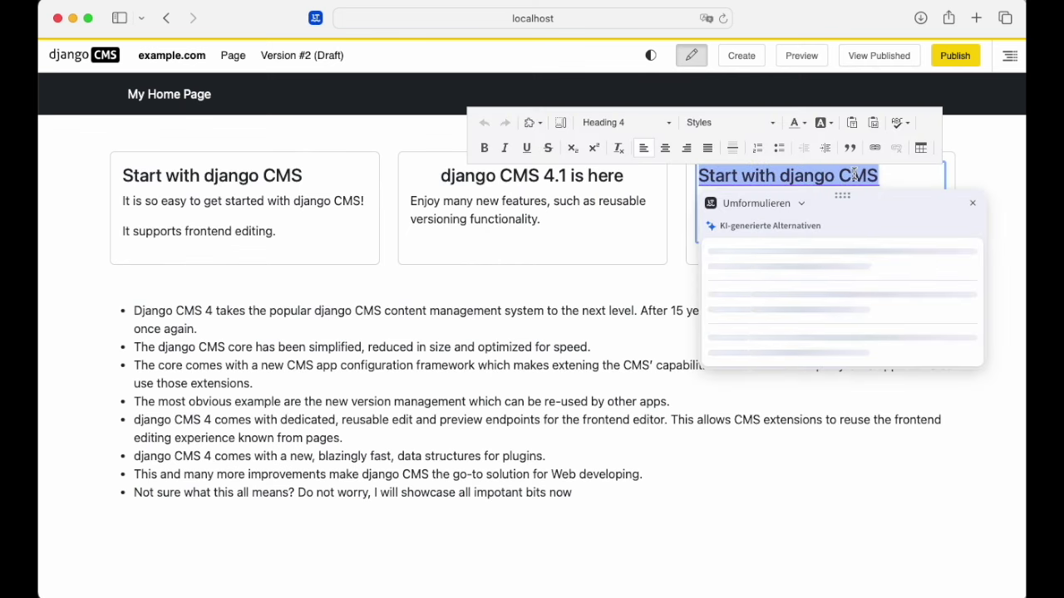
pyautogui.write('Based')
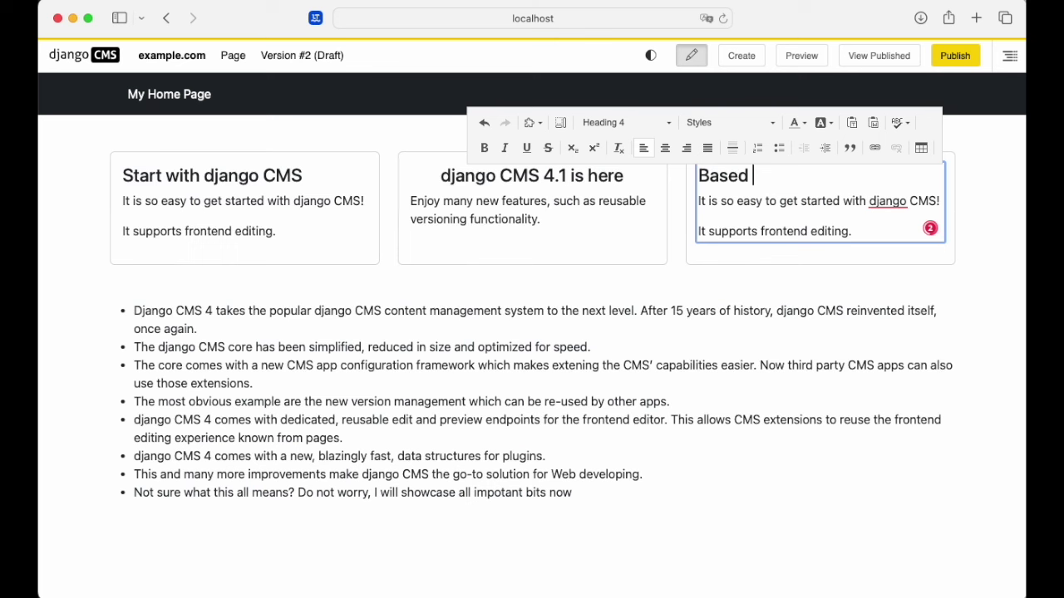
pyautogui.write(' on Django')
pyautogui.moveTo(698, 200); pyautogui.dragTo(829, 247)
pyautogui.write('Djan')
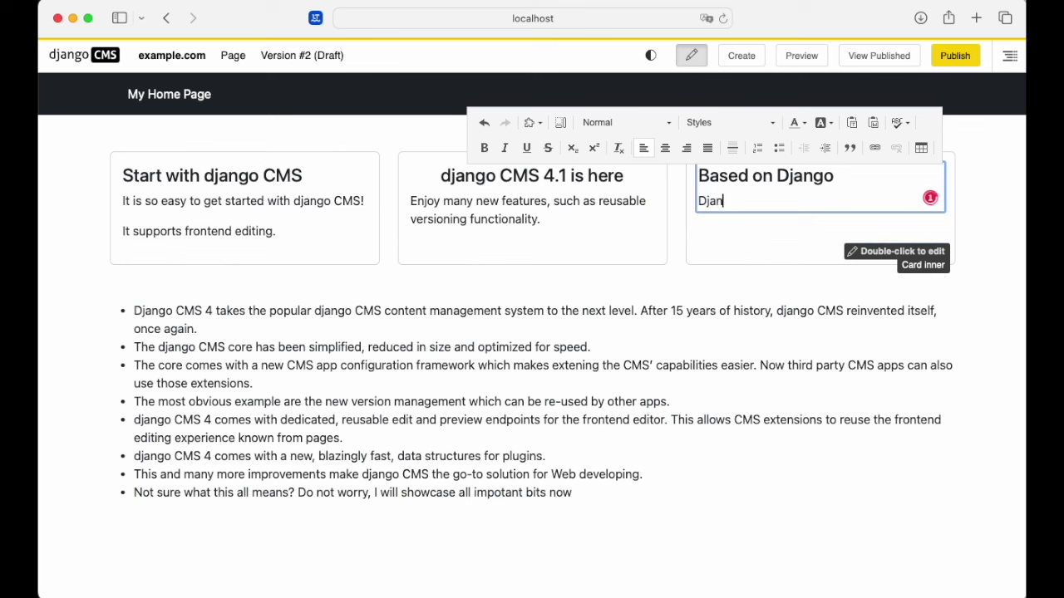
pyautogui.write('go is the most popular ')
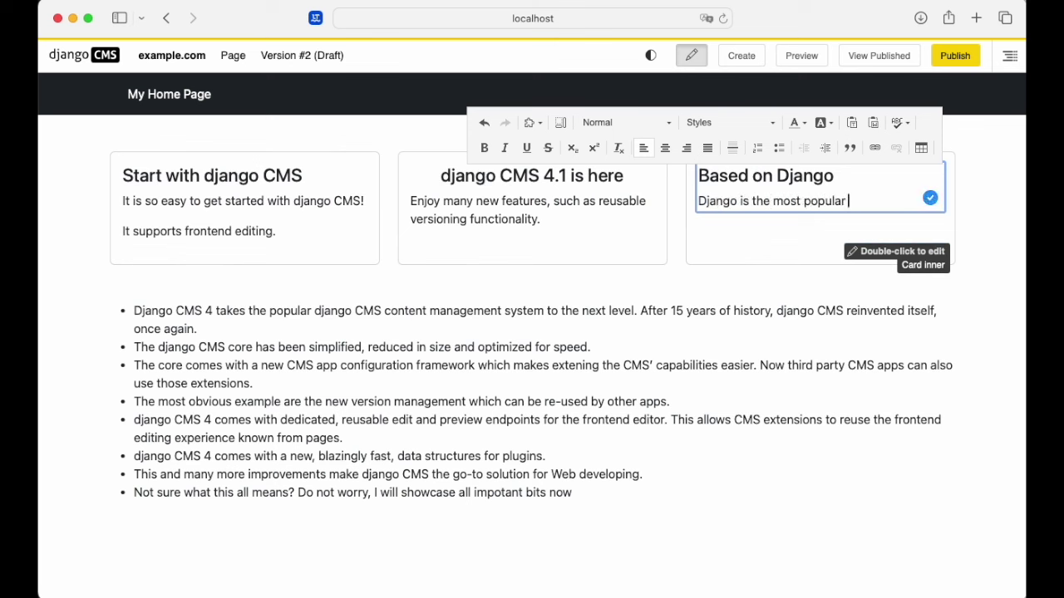
pyautogui.write('web framework in the Python world')
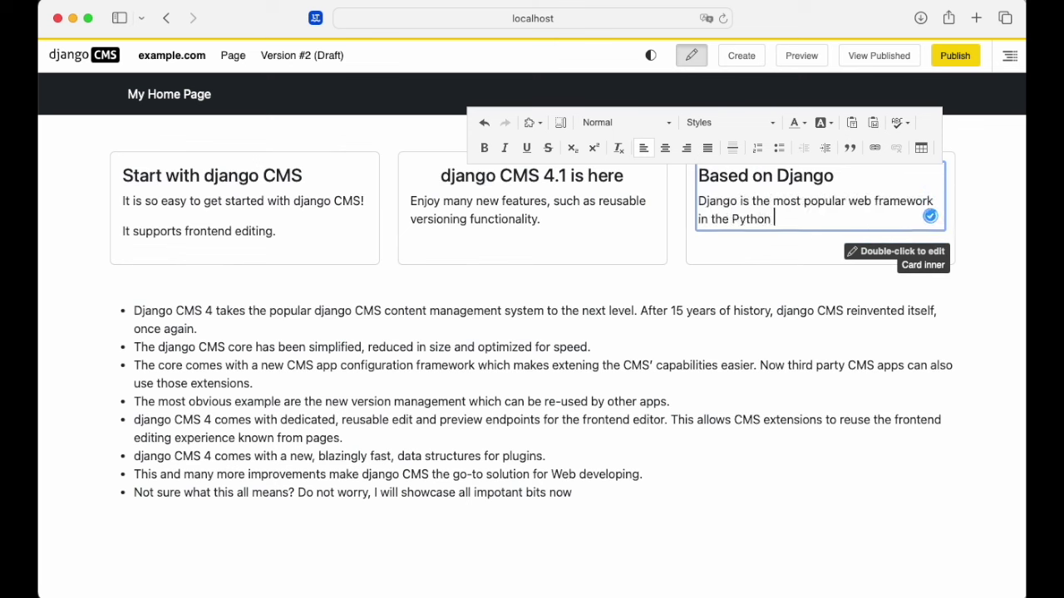
pyautogui.click(966, 230)
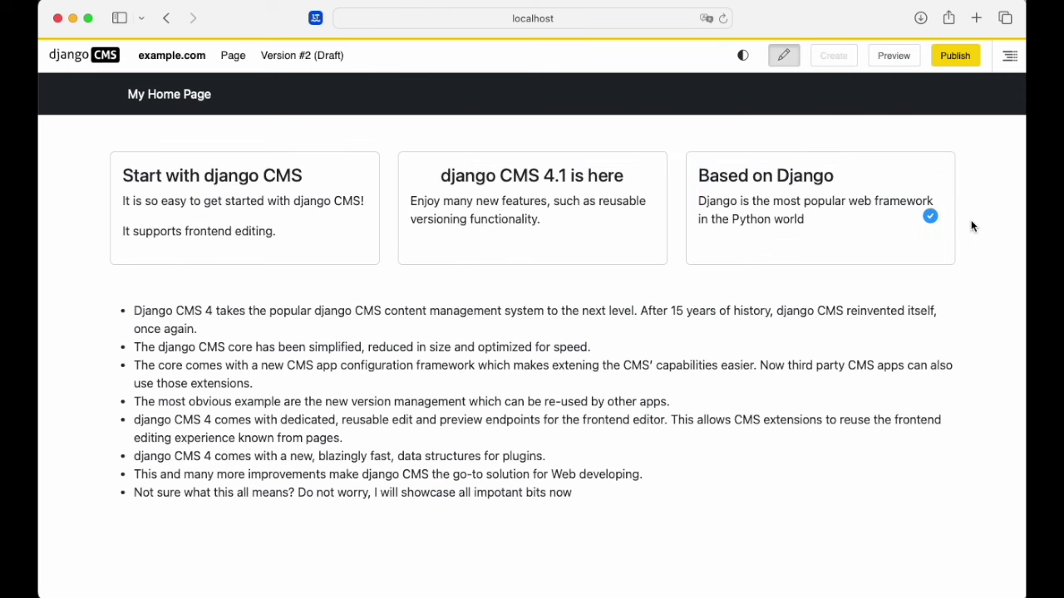
# Review the list of versions of My Home Page, then return to the draft.
pyautogui.click(327, 58)
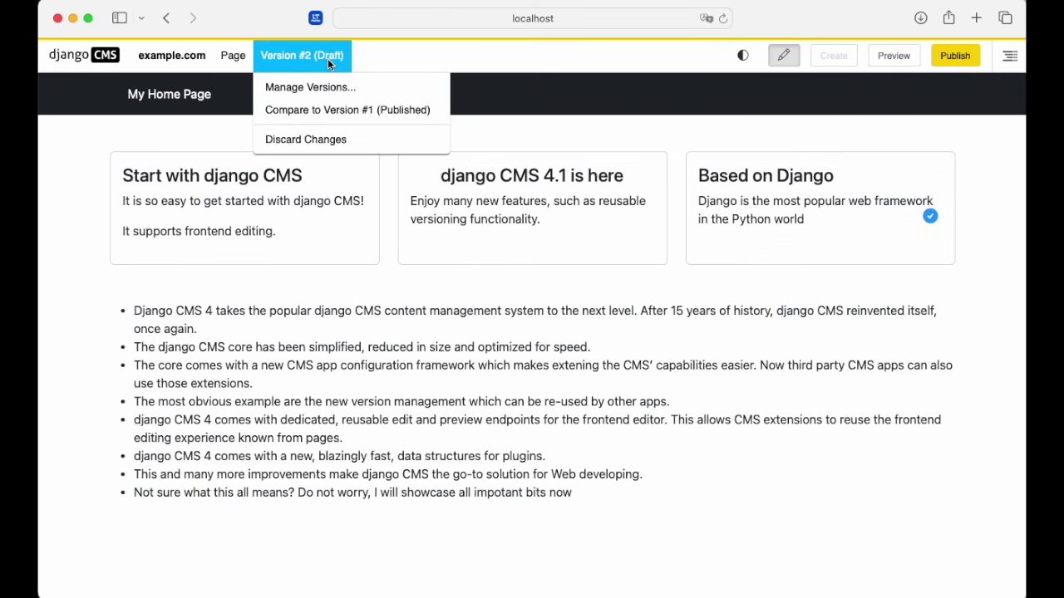
pyautogui.click(332, 87)
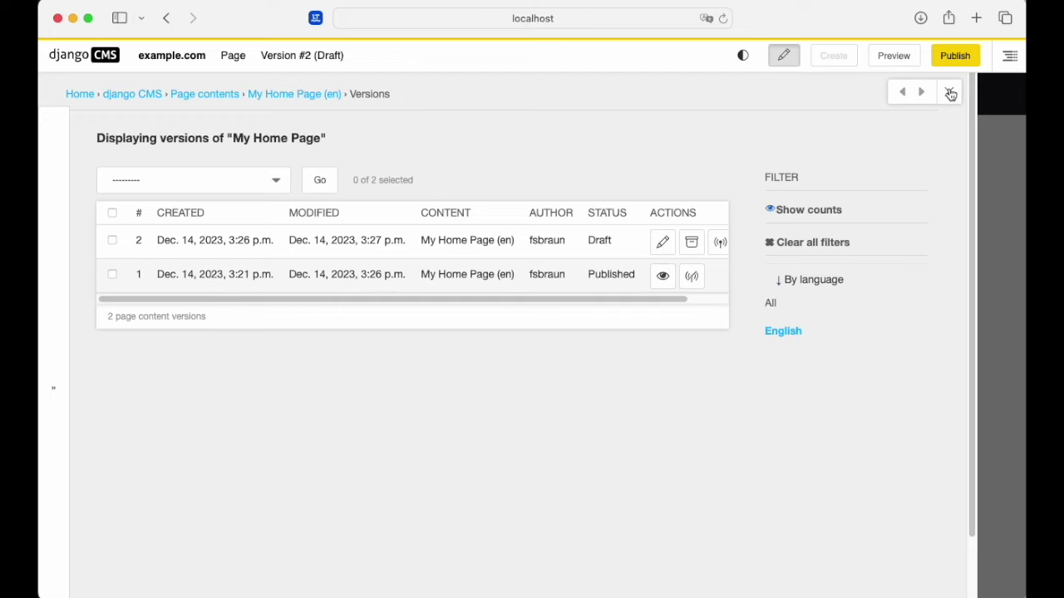
pyautogui.click(950, 94)
# Compare the version #2 draft with published version #1 in both the visual and source views, and return to the page.
pyautogui.click(316, 55)
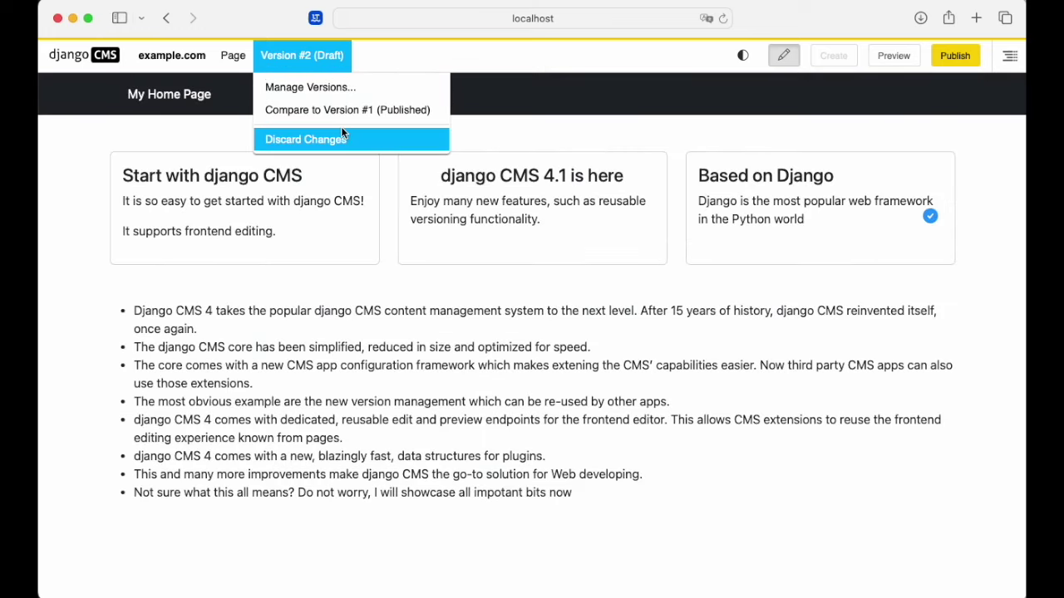
pyautogui.click(343, 111)
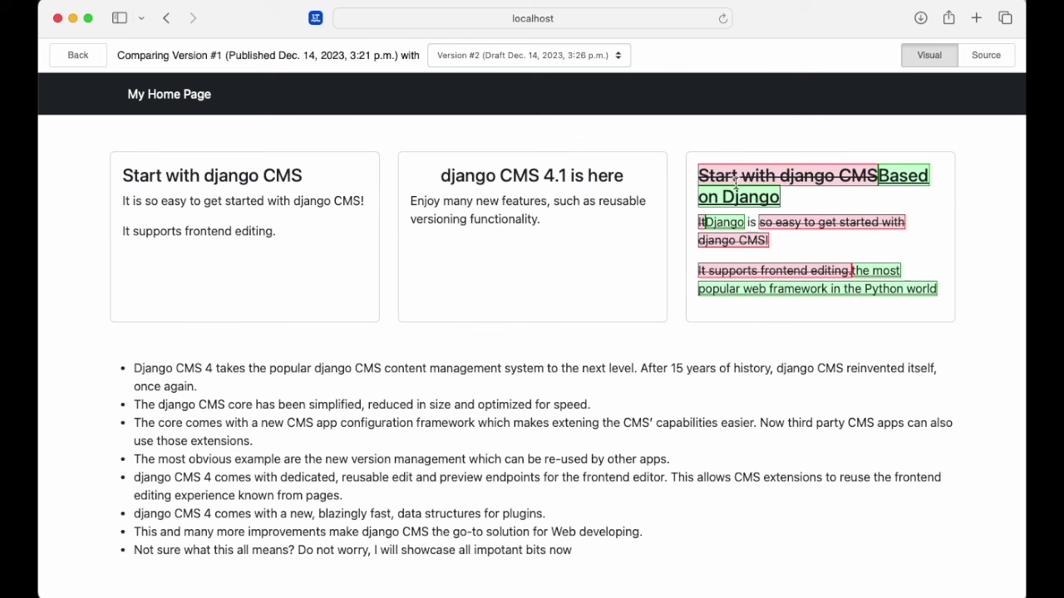
pyautogui.click(972, 55)
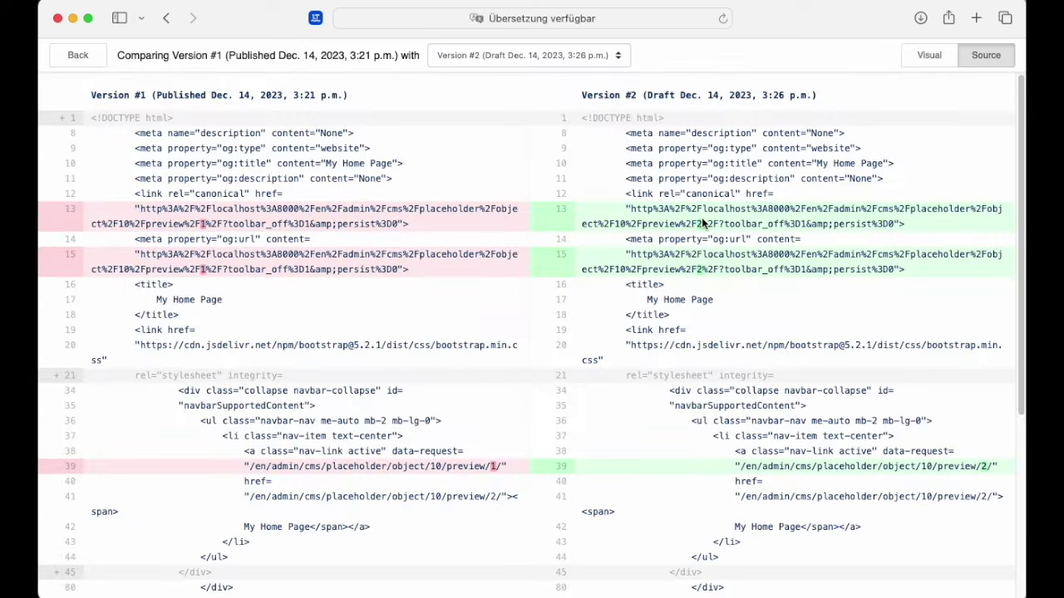
pyautogui.scroll(-5, 695, 270)
pyautogui.scroll(-3, 696, 268)
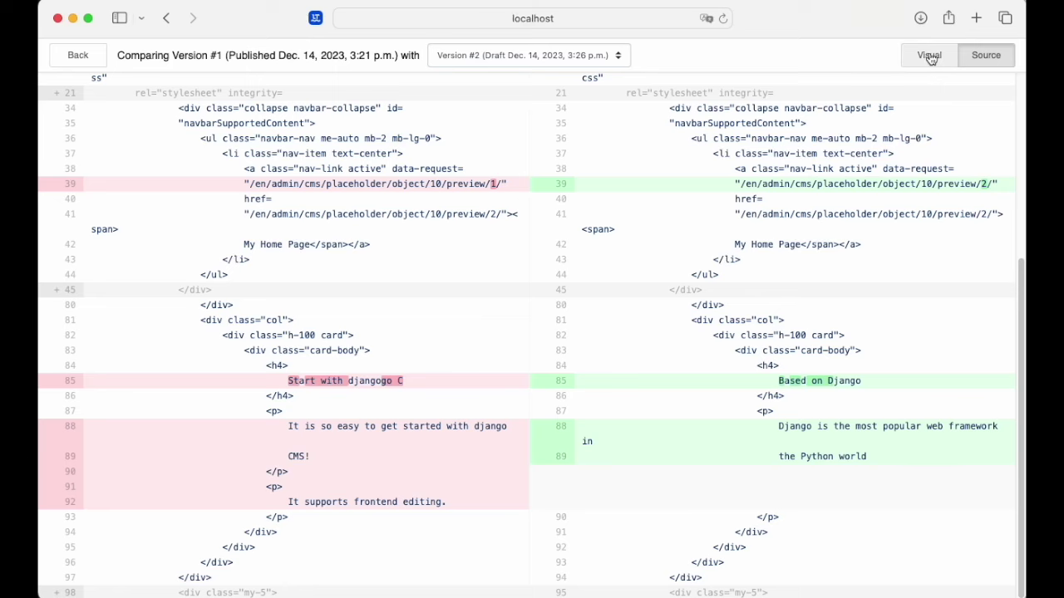
pyautogui.click(929, 55)
pyautogui.click(74, 55)
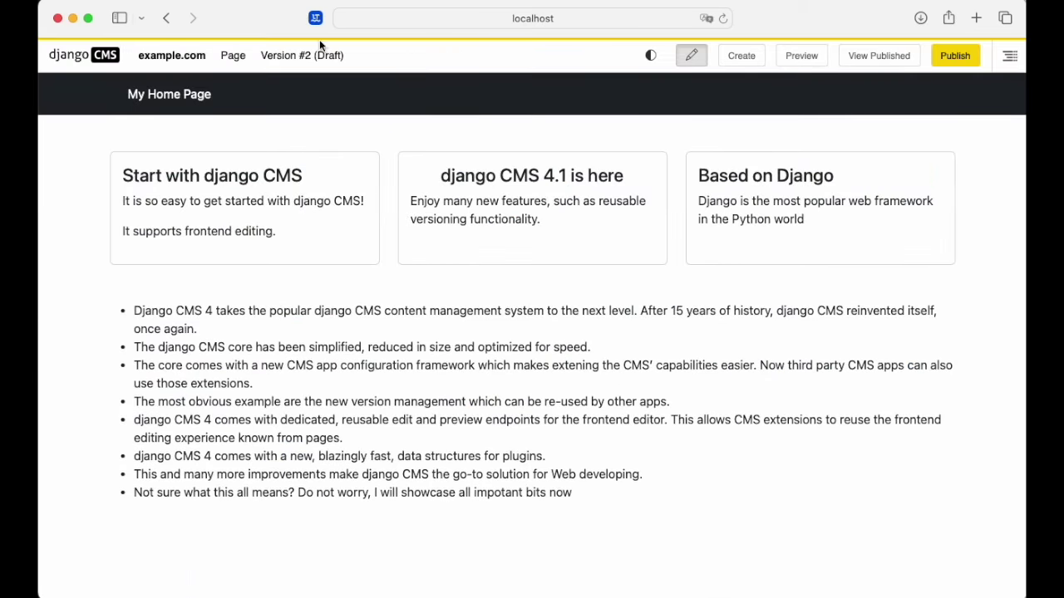
# Archive draft version #2 of My Home Page and create a new draft from published version #1.
pyautogui.click(332, 58)
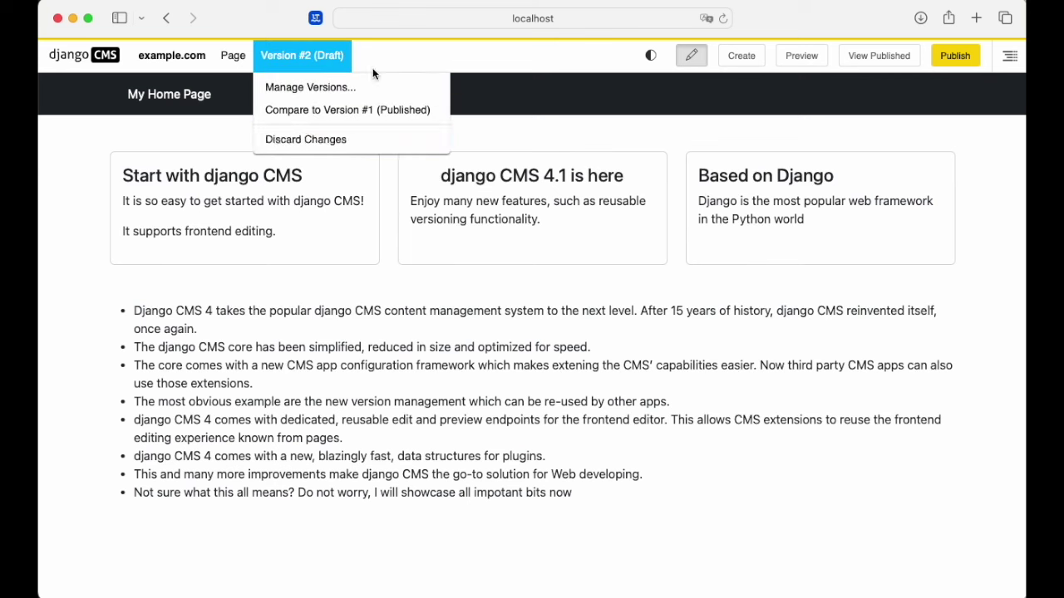
pyautogui.click(373, 92)
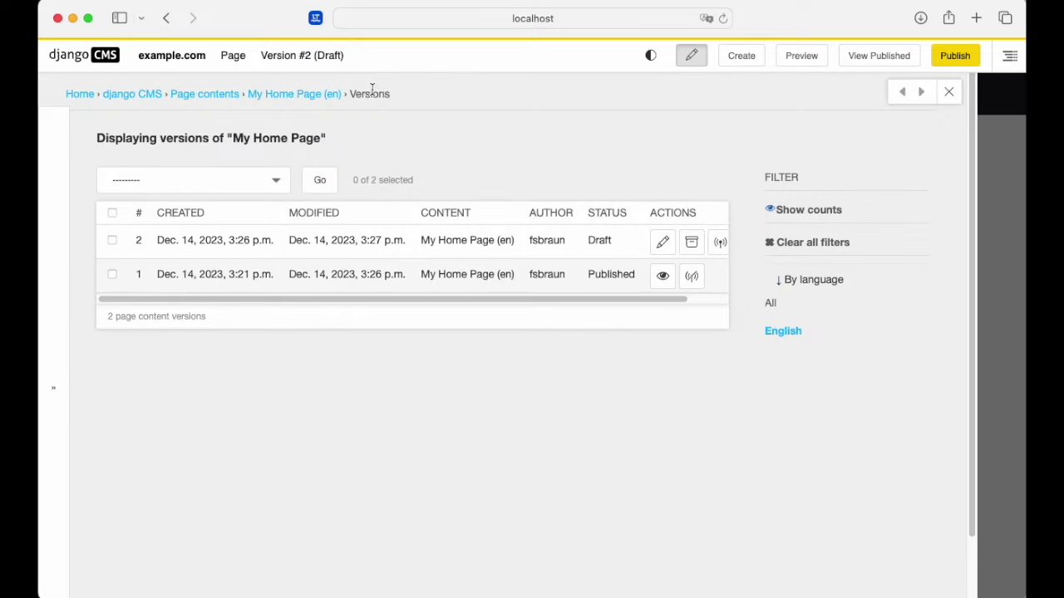
pyautogui.moveTo(674, 302); pyautogui.dragTo(734, 305)
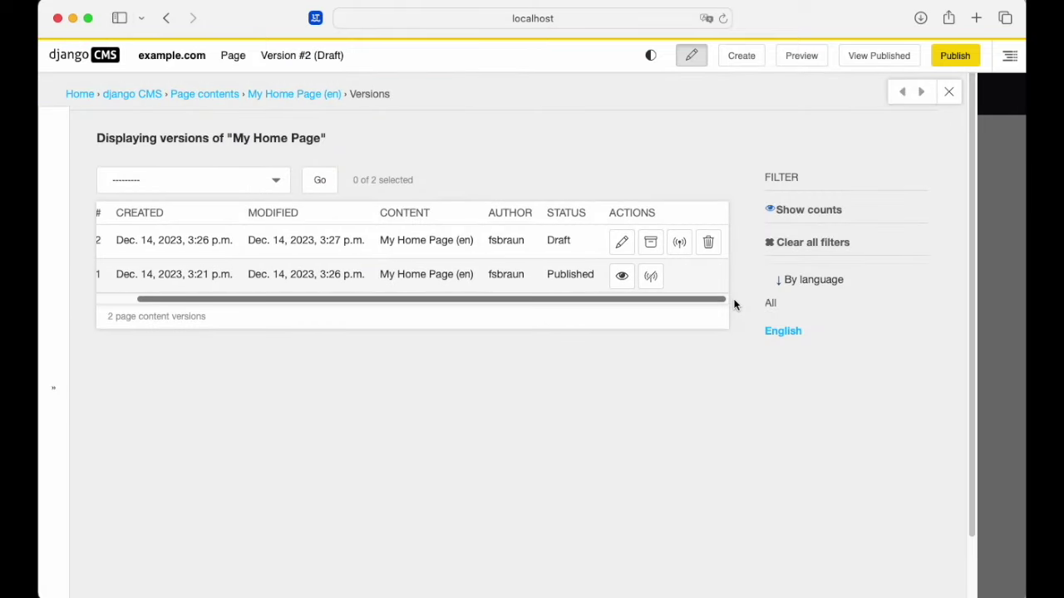
pyautogui.click(652, 242)
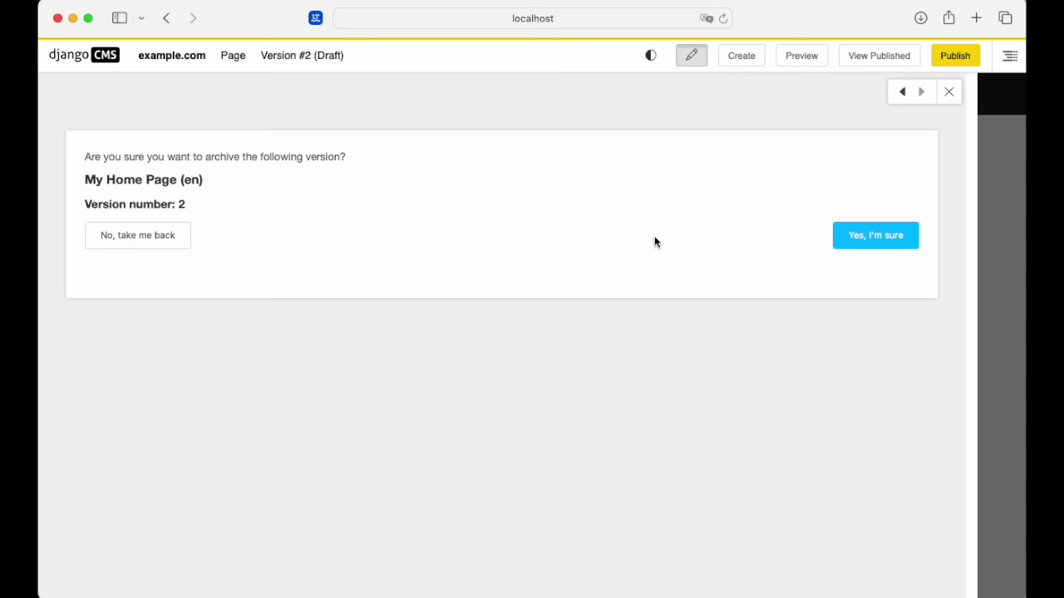
pyautogui.click(886, 240)
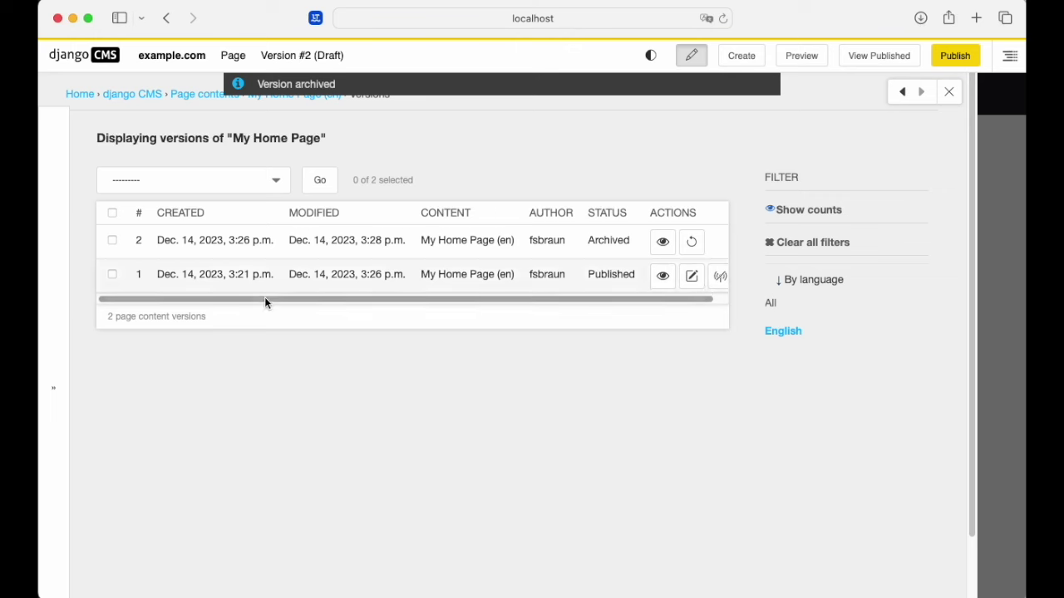
pyautogui.click(687, 279)
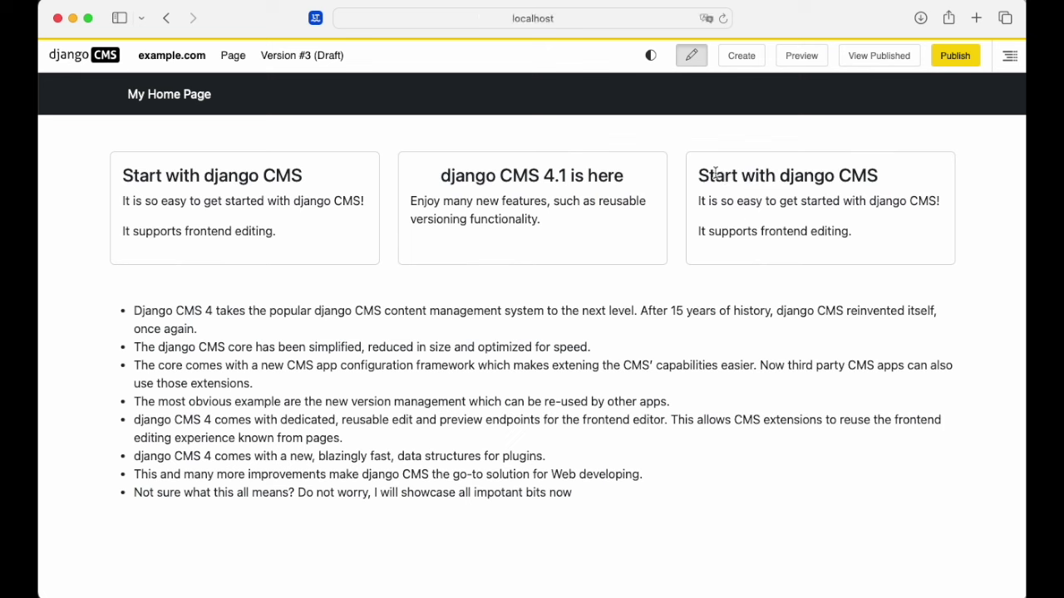
# Change the third card's heading to "I've got a better idea!" in the version #3 draft.
pyautogui.tripleClick(715, 173)
pyautogui.write('I')
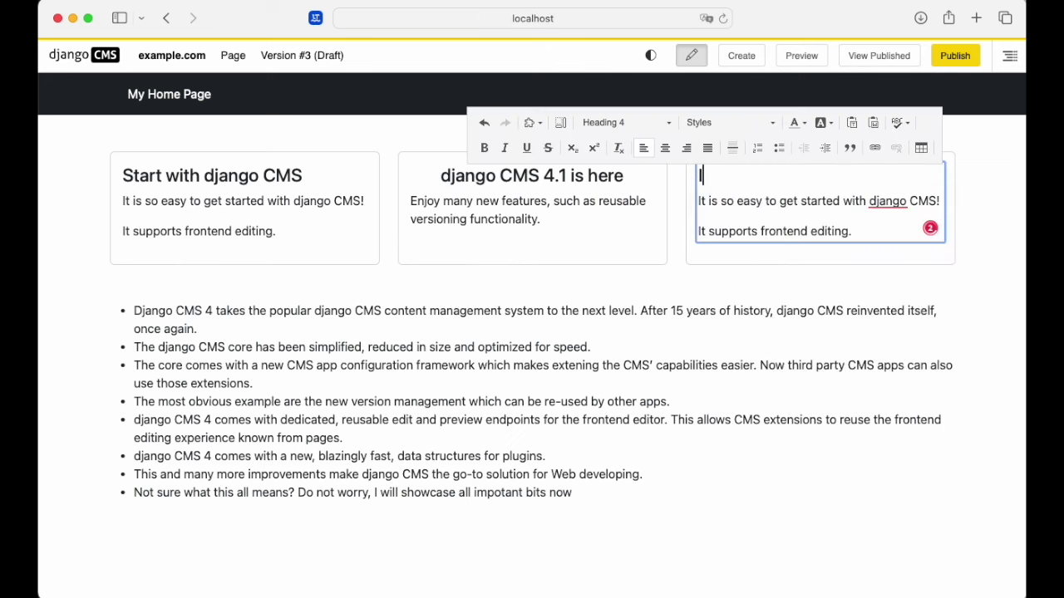
pyautogui.write("'ve got an")
pyautogui.press('BackSpace')
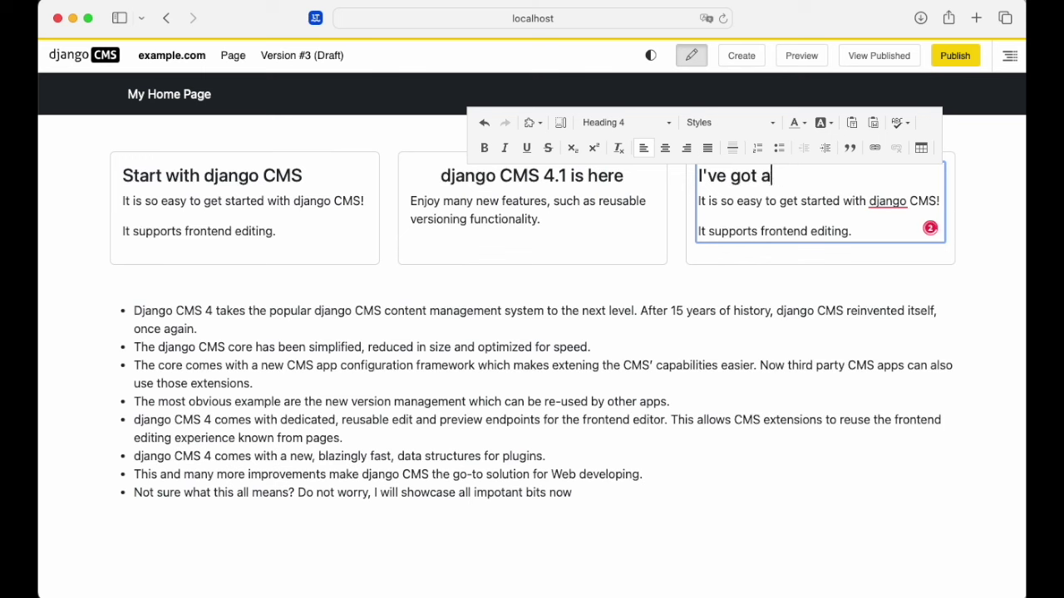
pyautogui.write('better i')
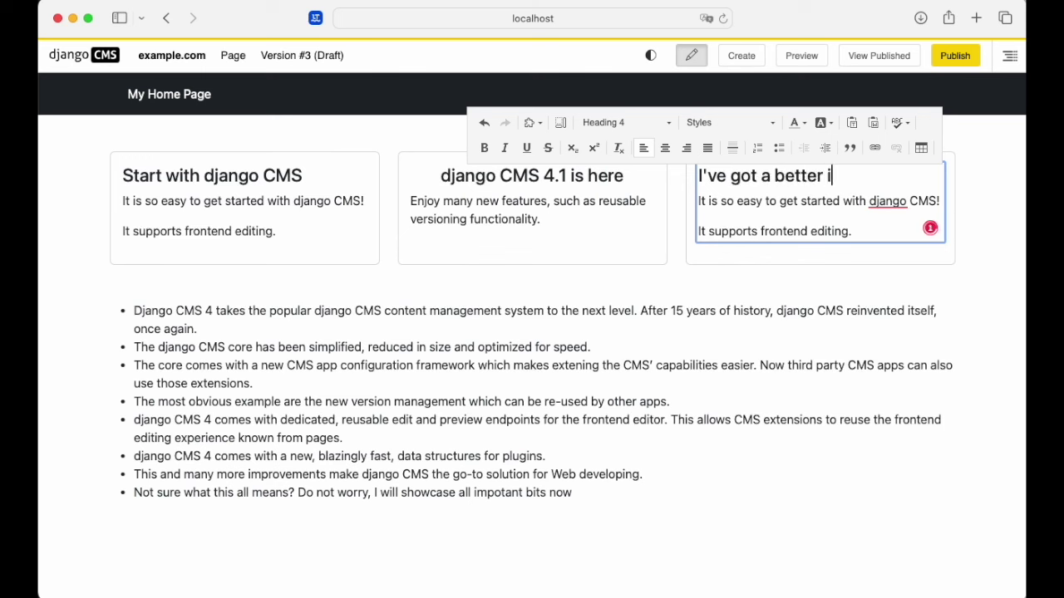
pyautogui.write('dea!')
pyautogui.click(993, 293)
# Preview archived version #2 of My Home Page from its list of versions.
pyautogui.click(271, 60)
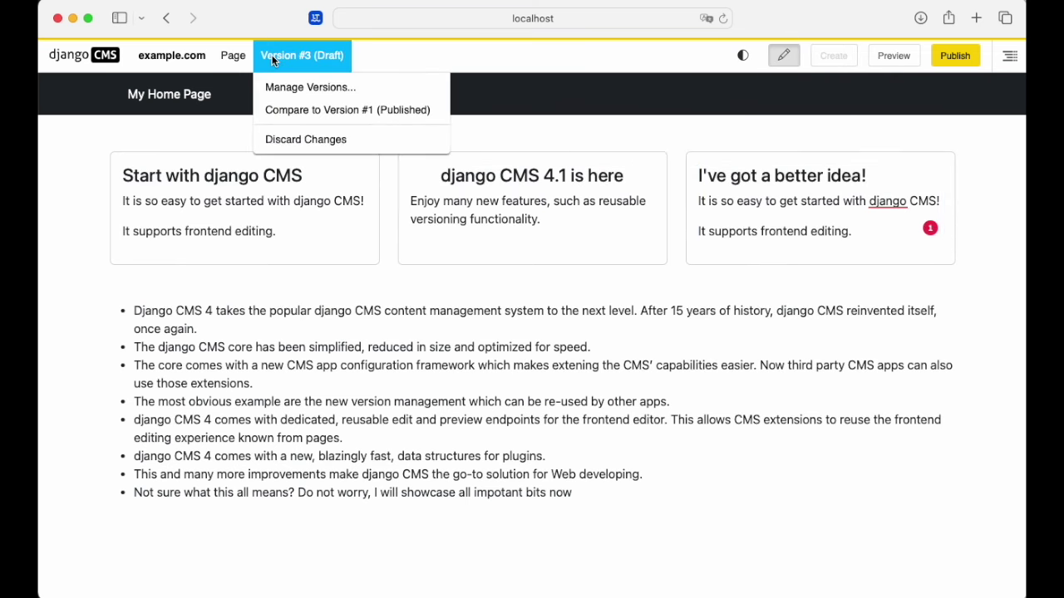
pyautogui.click(321, 87)
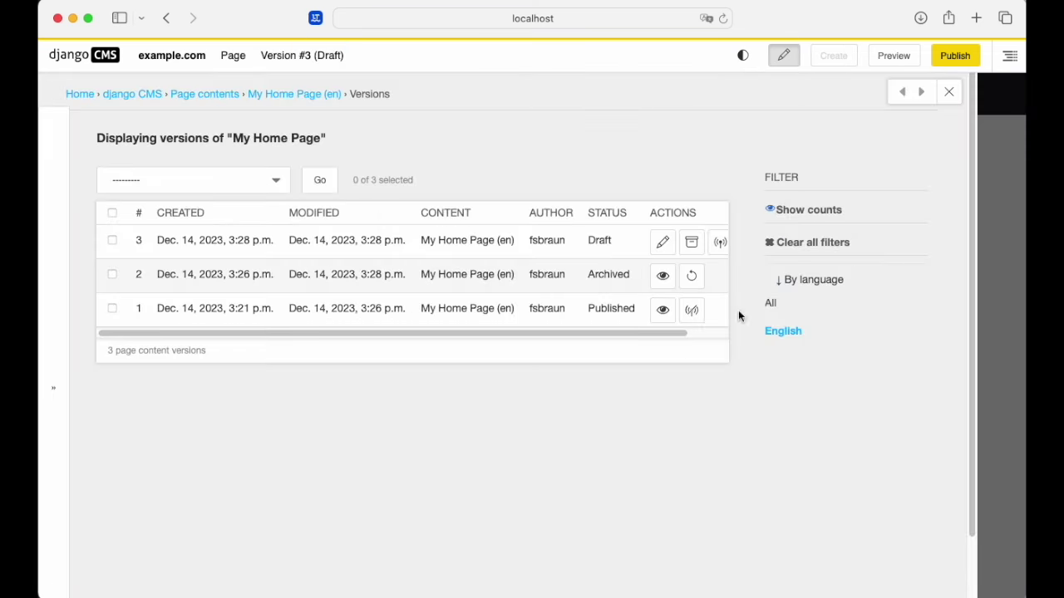
pyautogui.moveTo(662, 333); pyautogui.dragTo(550, 333)
pyautogui.click(663, 277)
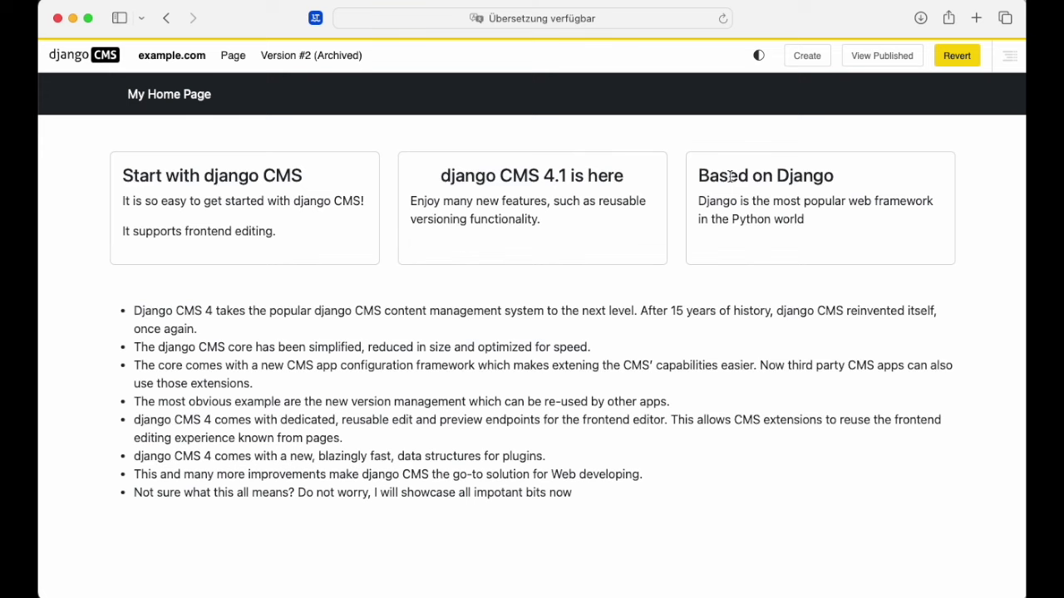
# Return to the version #3 draft of My Home Page through the version list and publish it.
pyautogui.click(299, 55)
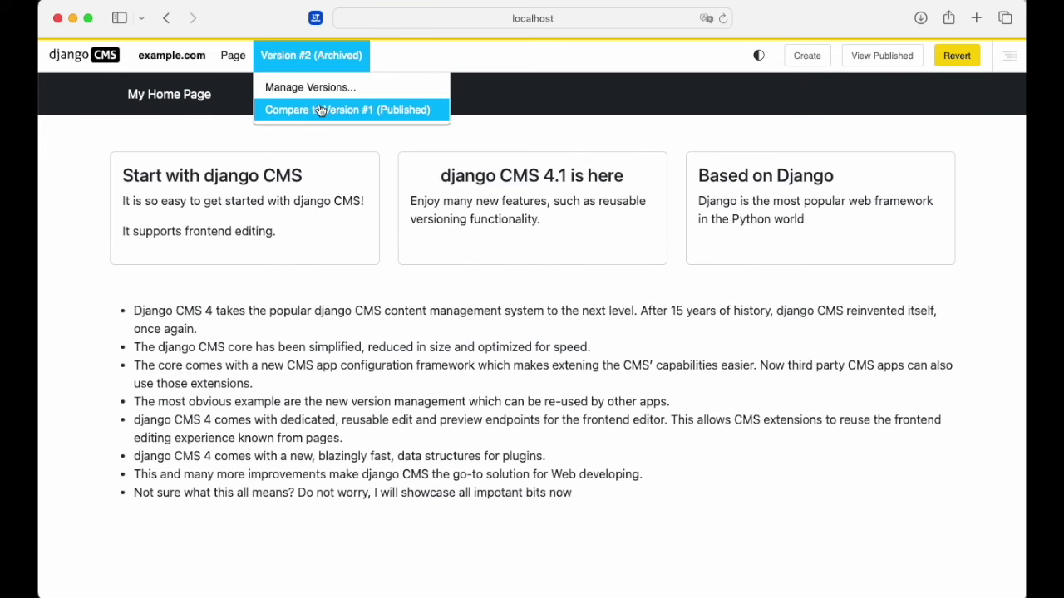
pyautogui.click(324, 89)
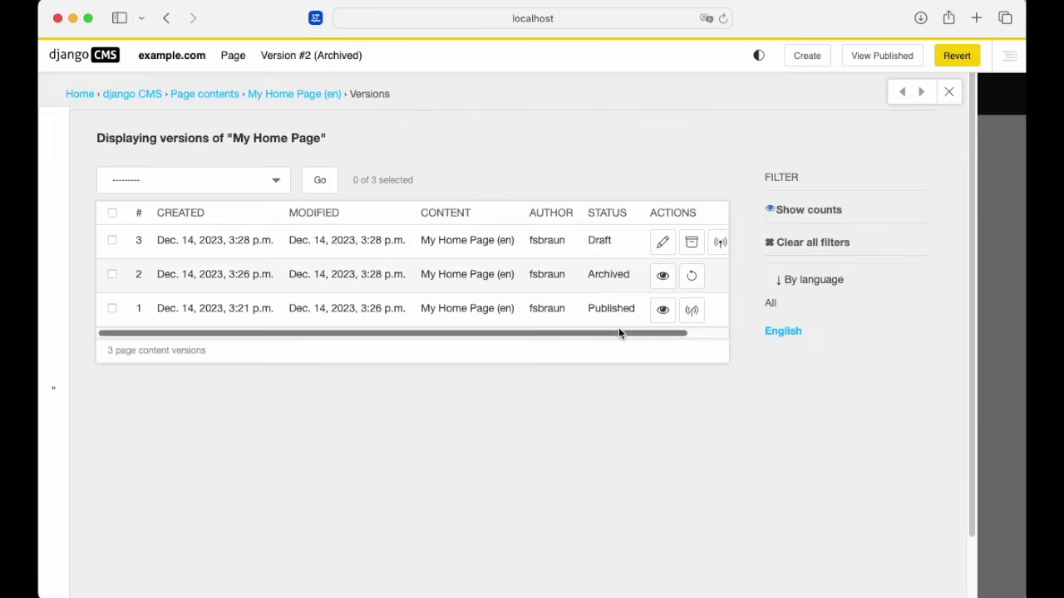
pyautogui.moveTo(618, 333); pyautogui.dragTo(658, 333)
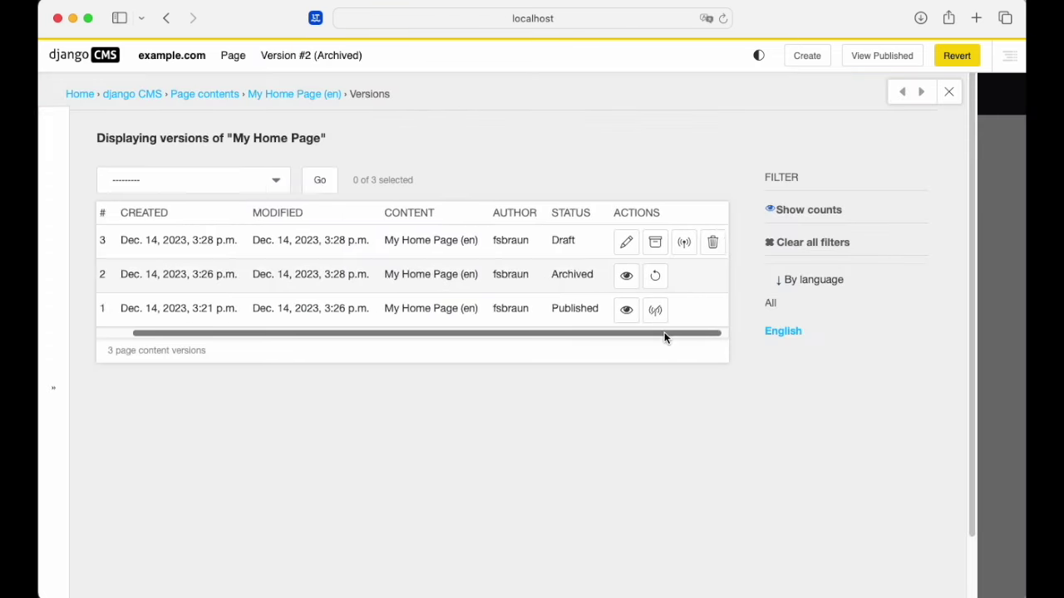
pyautogui.click(621, 244)
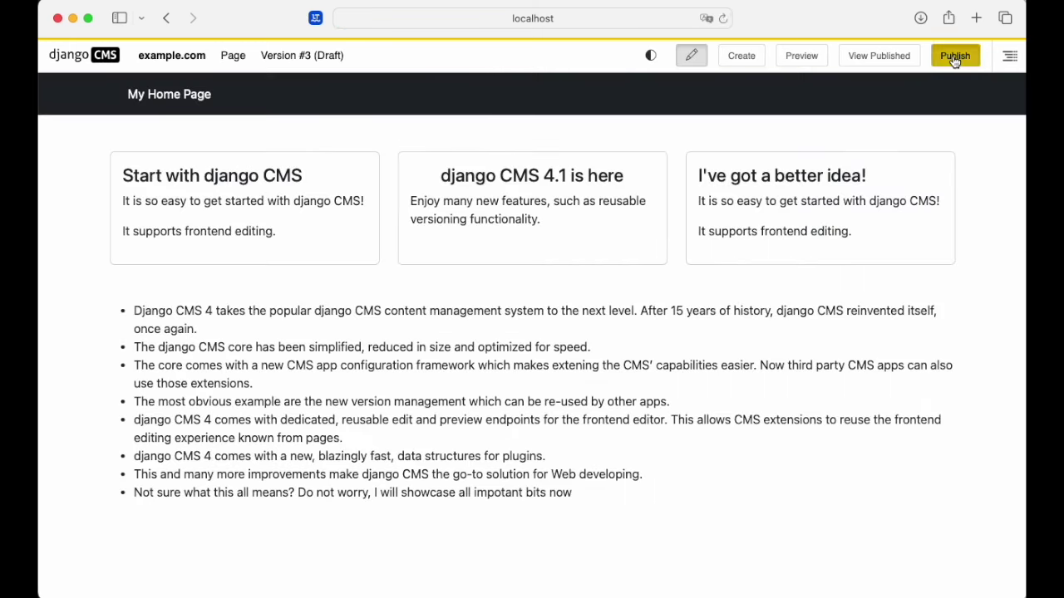
pyautogui.click(955, 58)
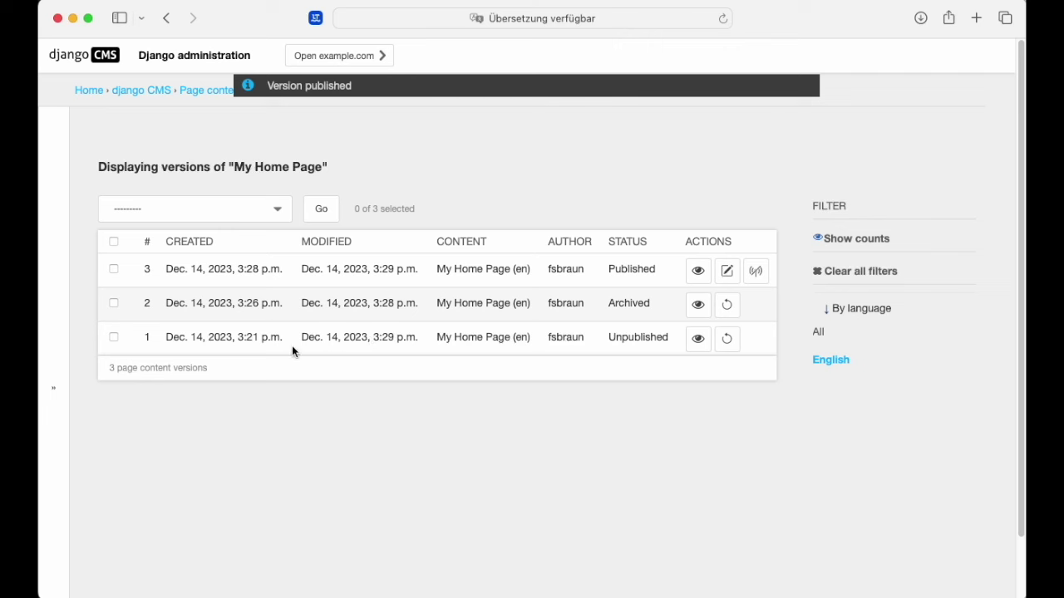
# Preview unpublished version #1 of My Home Page, then reopen the list of versions.
pyautogui.click(698, 338)
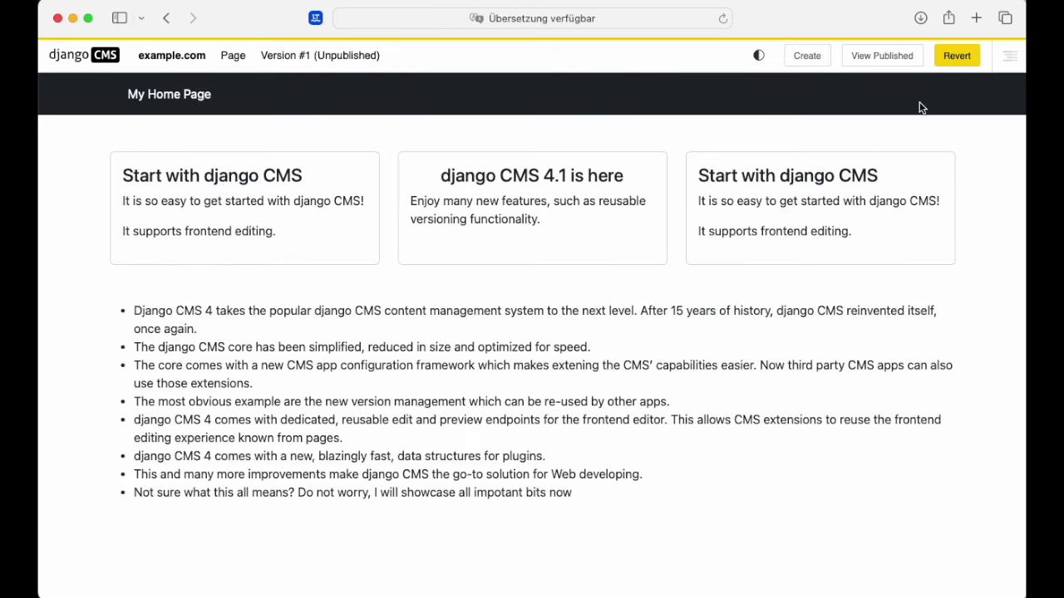
pyautogui.click(361, 53)
pyautogui.click(365, 87)
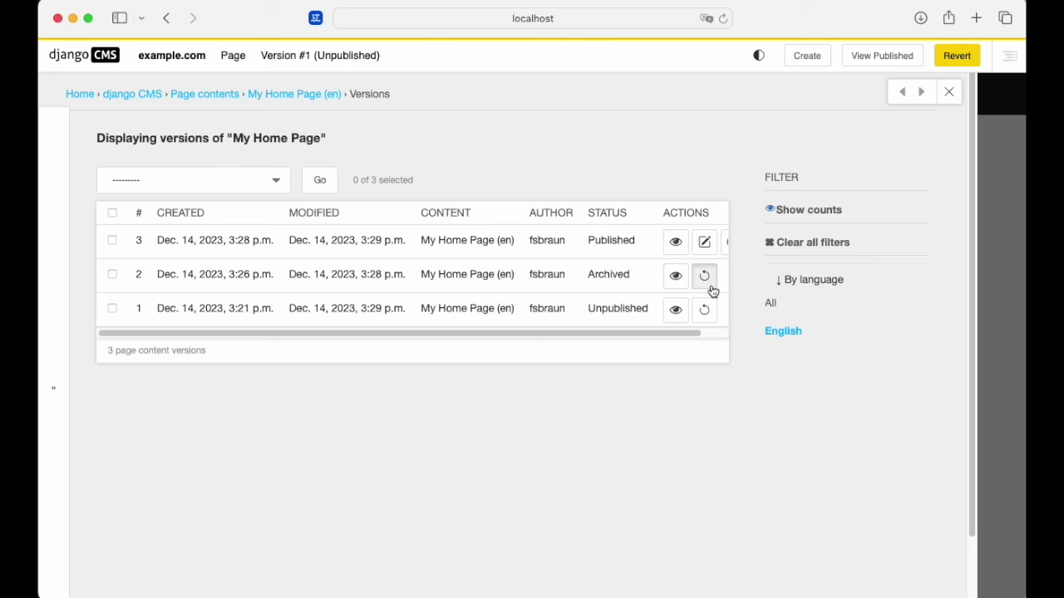
# Revert My Home Page to archived version #2 and open the resulting new draft for editing.
pyautogui.click(677, 275)
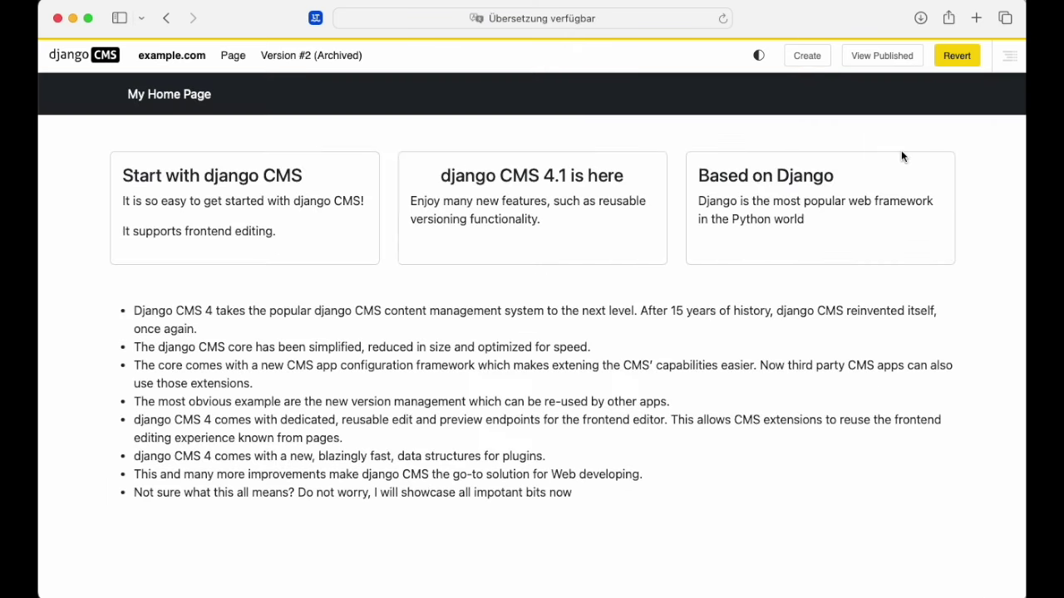
pyautogui.click(957, 56)
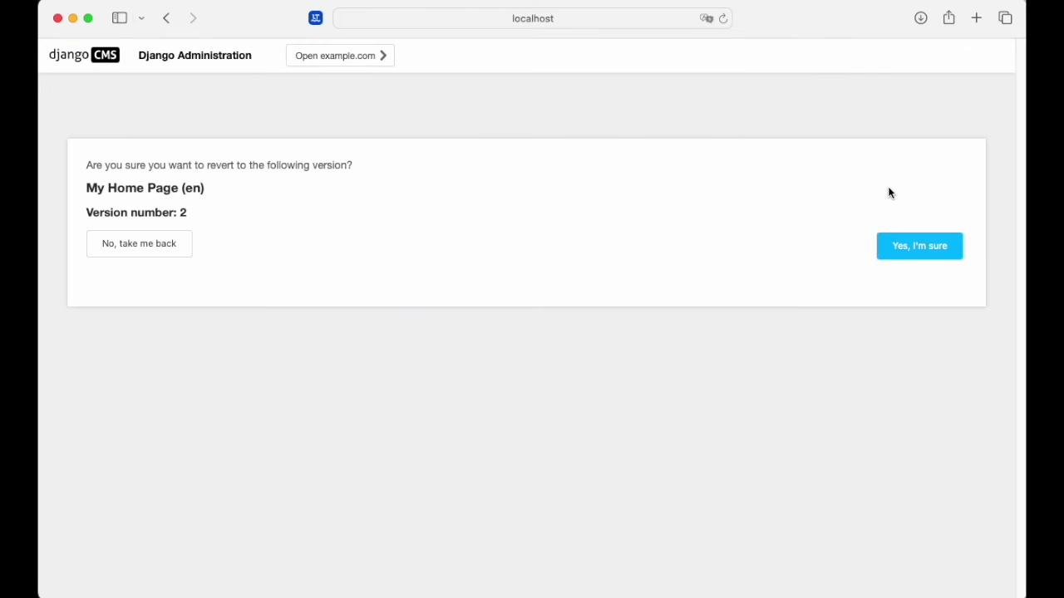
pyautogui.click(901, 247)
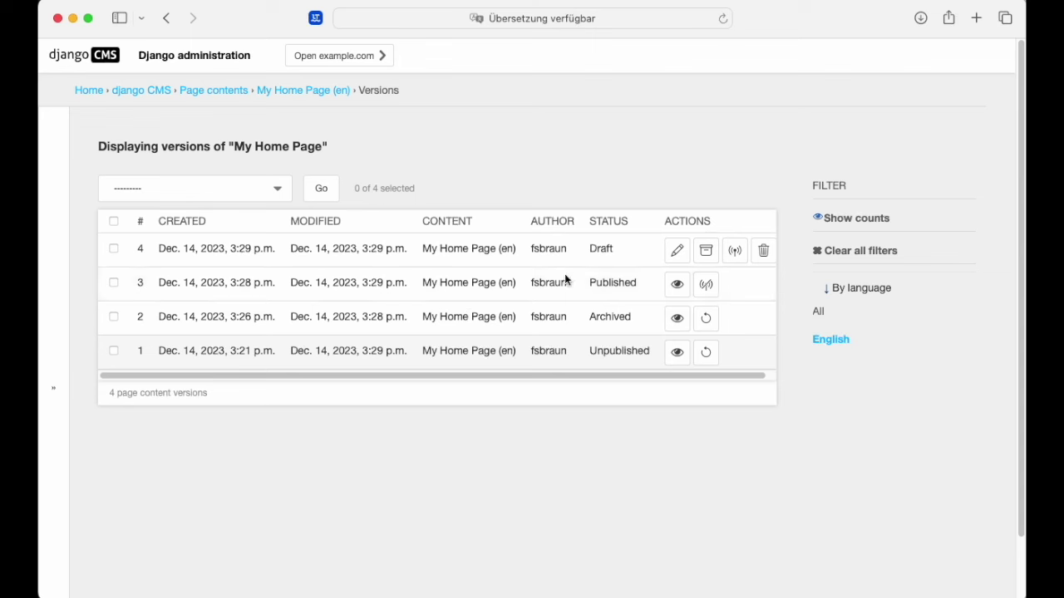
pyautogui.click(677, 252)
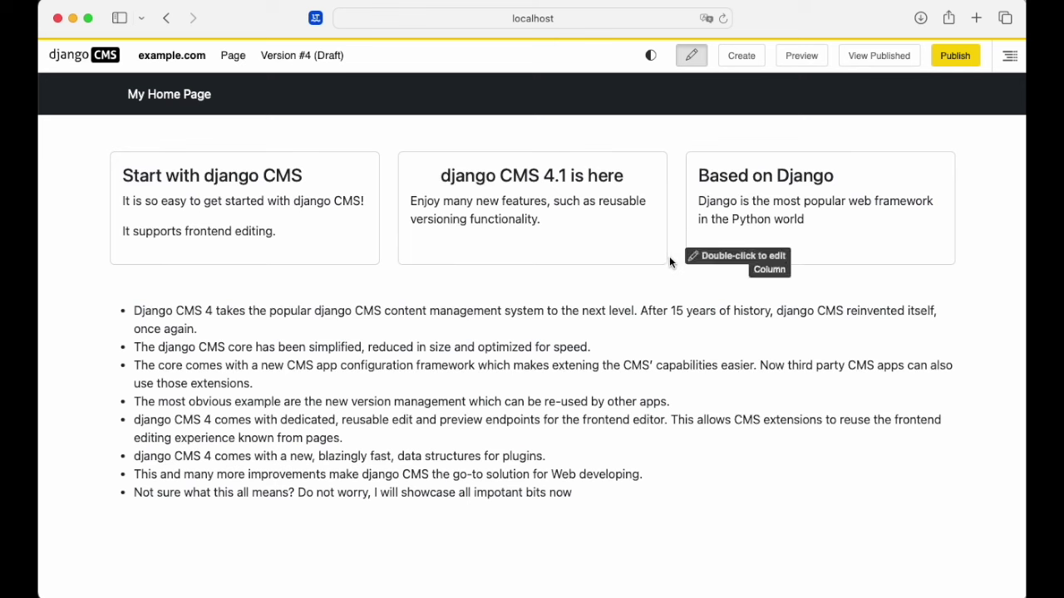
# Create an English alias named "Footer" in a new category named "all pages".
pyautogui.click(165, 55)
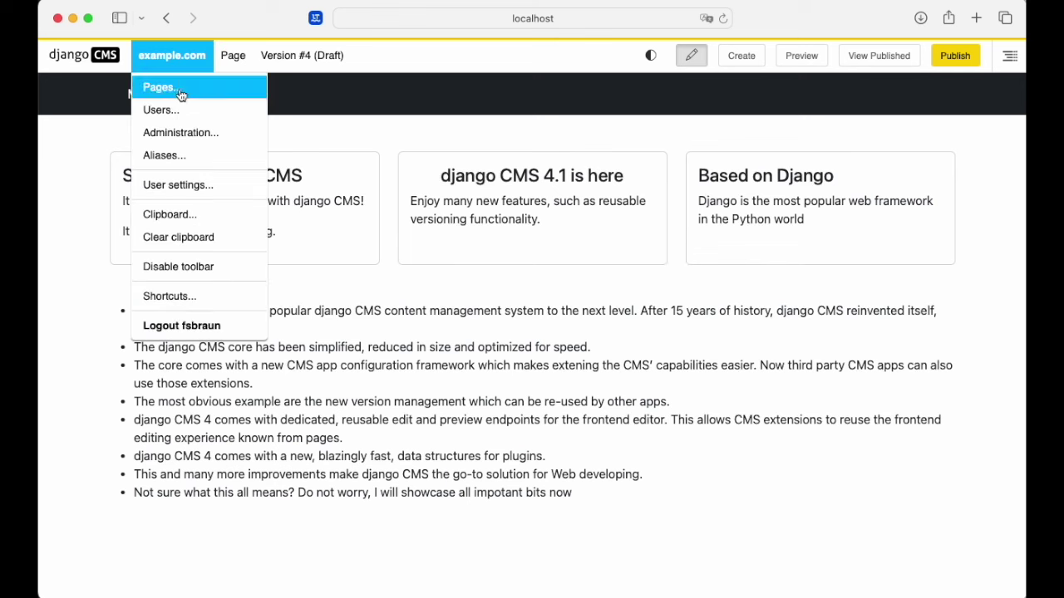
pyautogui.click(164, 156)
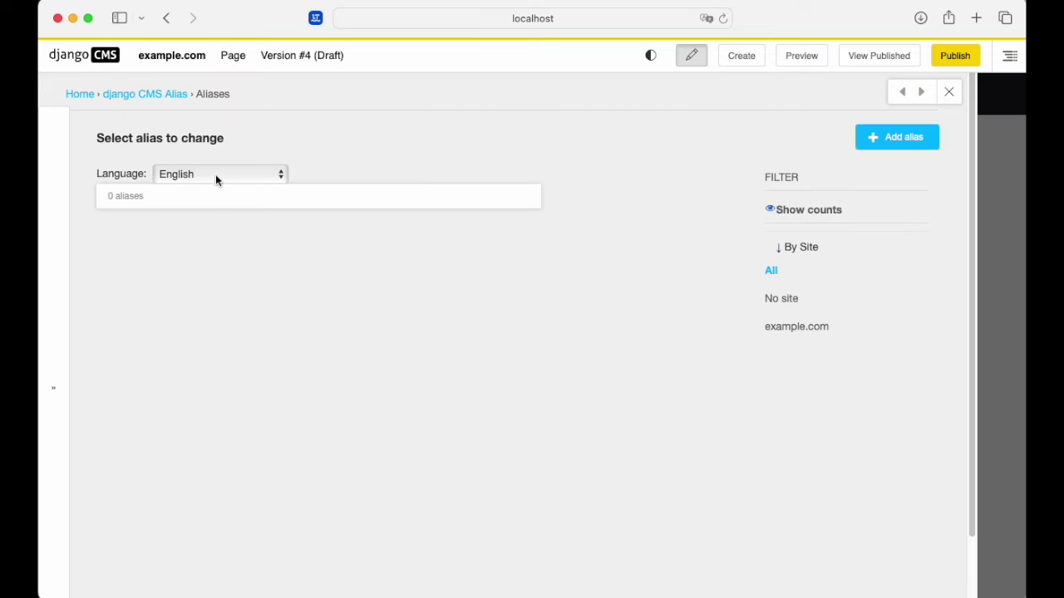
pyautogui.click(914, 143)
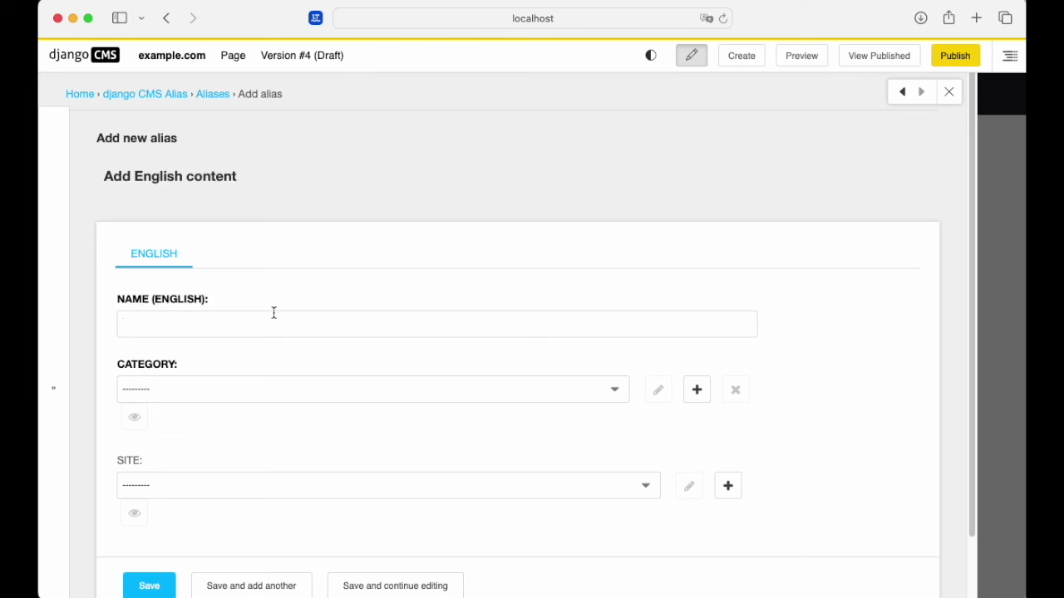
pyautogui.write('Footer')
pyautogui.click(694, 393)
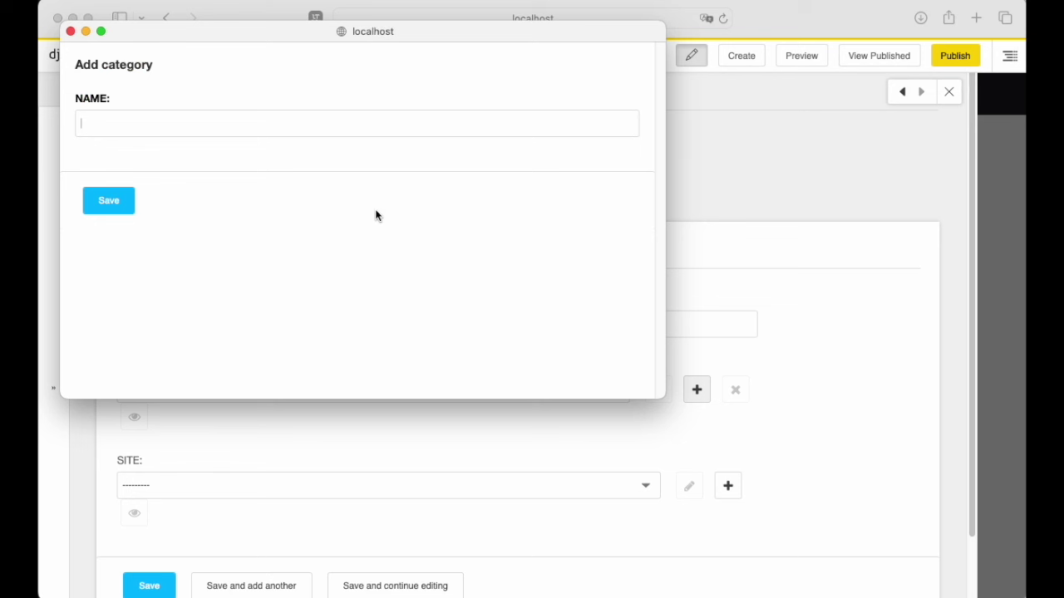
pyautogui.write('all pages')
pyautogui.click(109, 202)
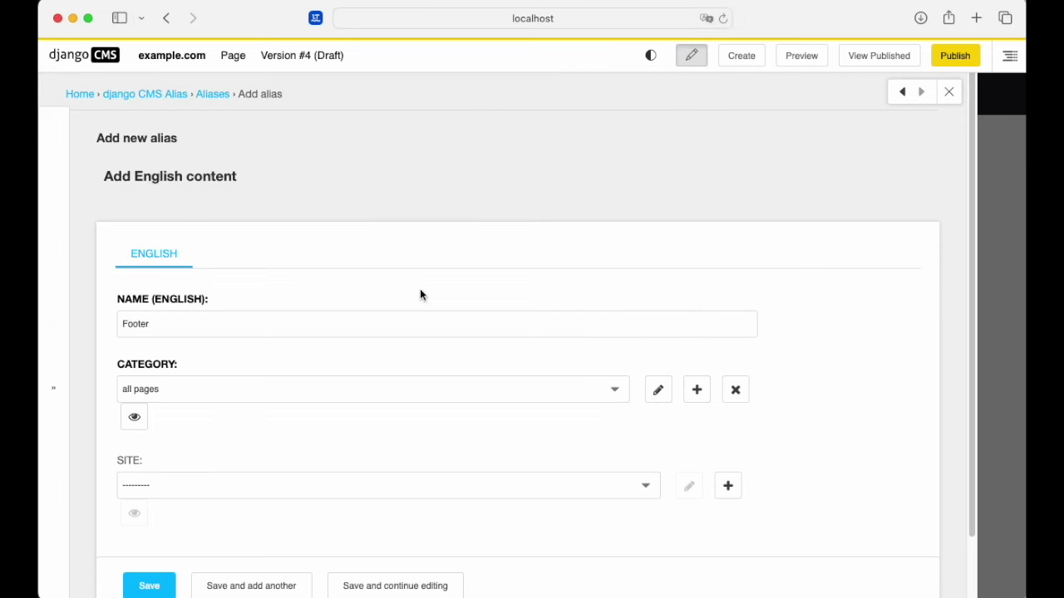
pyautogui.click(147, 584)
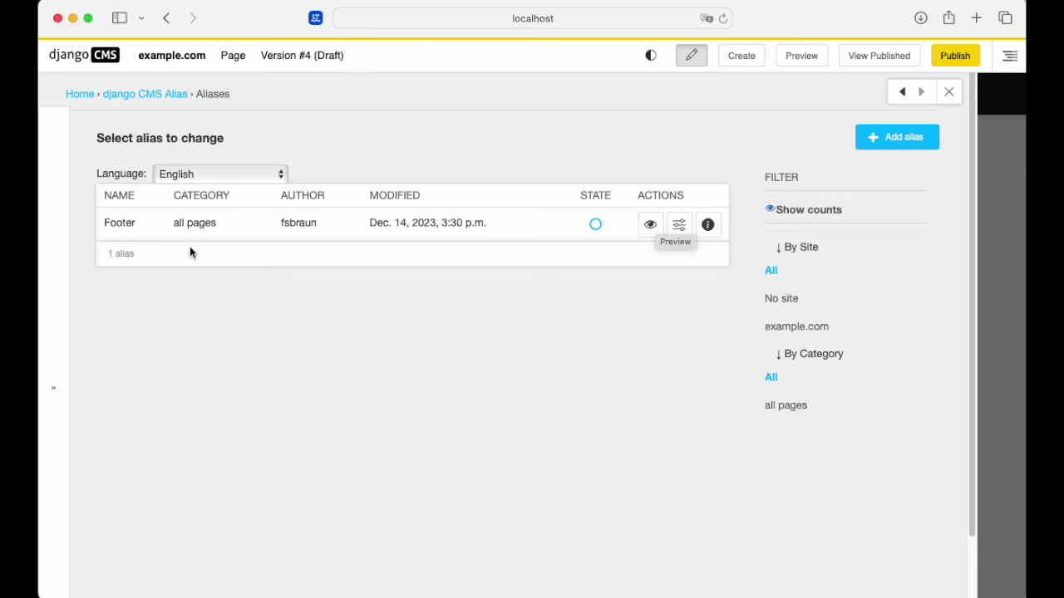
# Open the Footer alias for editing and add a Full container with the Dark background context.
pyautogui.click(651, 225)
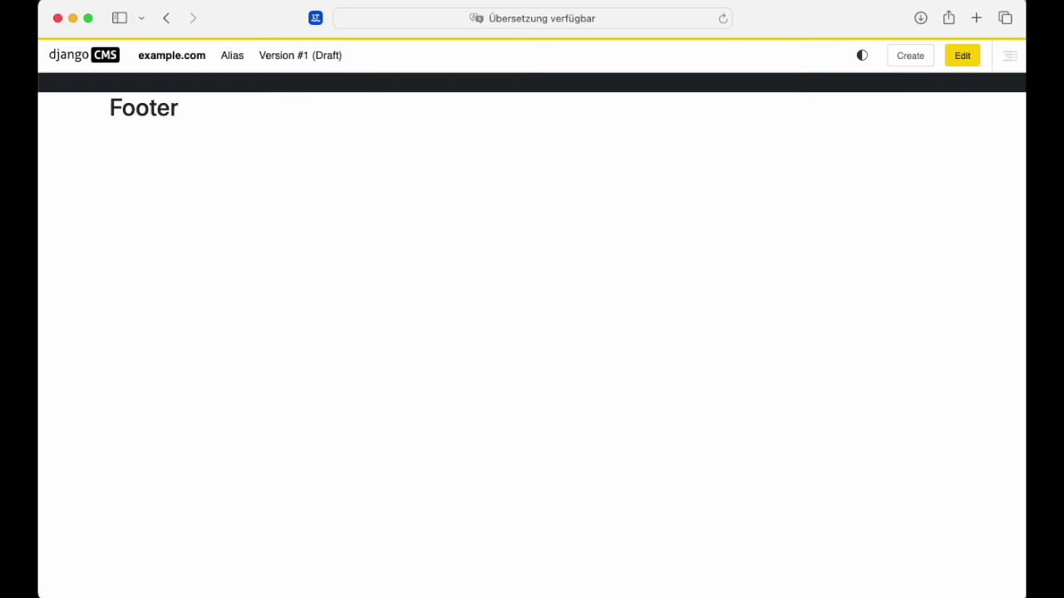
pyautogui.click(979, 57)
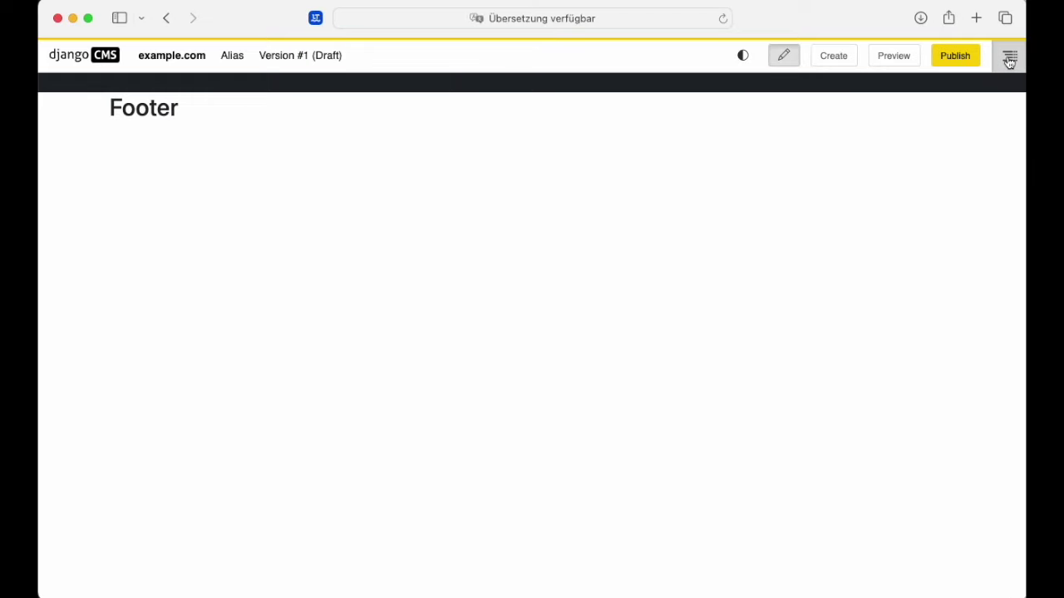
pyautogui.click(1010, 55)
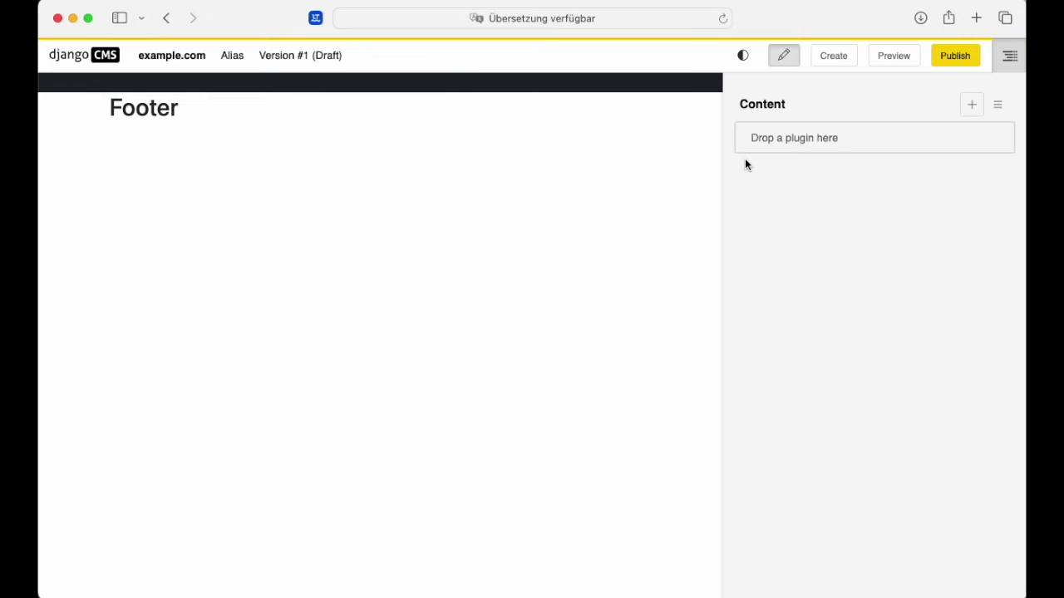
pyautogui.click(971, 106)
pyautogui.write('con')
pyautogui.click(369, 297)
pyautogui.click(341, 292)
pyautogui.click(468, 298)
pyautogui.click(292, 219)
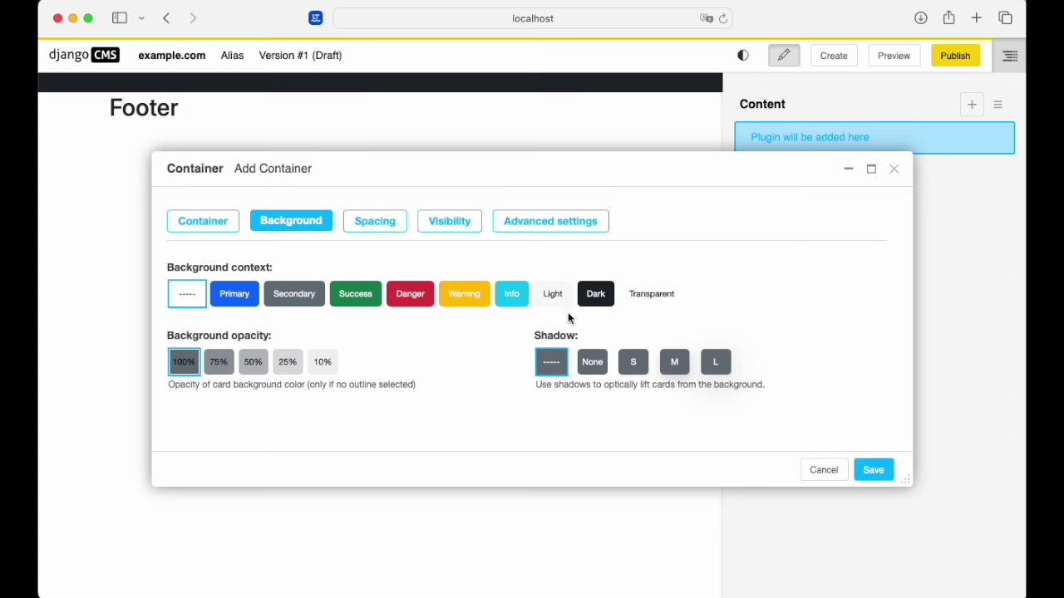
pyautogui.click(595, 294)
pyautogui.click(872, 469)
# Nest a second Container with default settings inside the footer's full container.
pyautogui.click(971, 138)
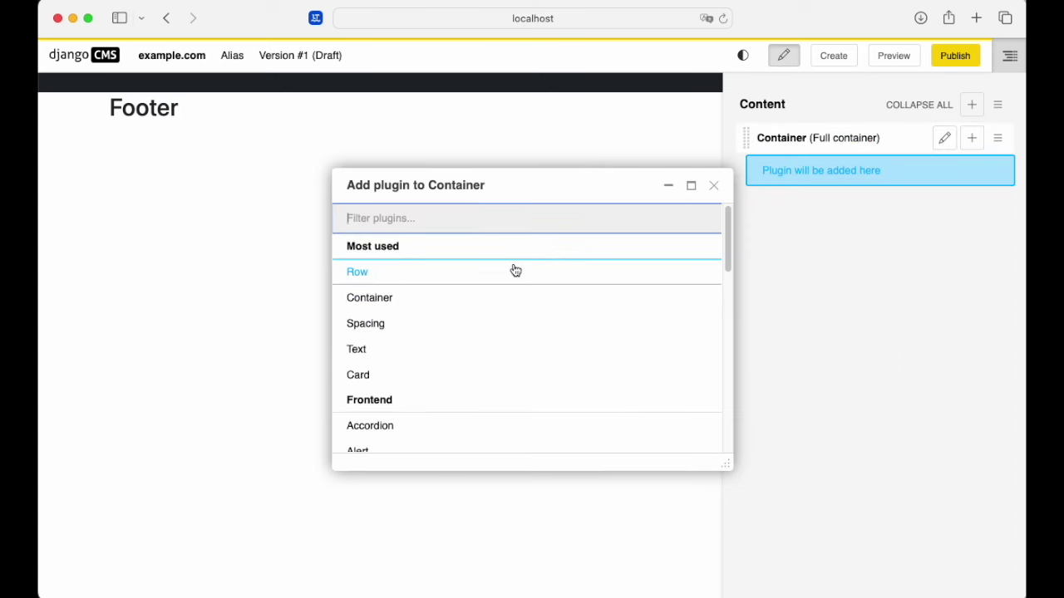
pyautogui.click(482, 297)
pyautogui.click(873, 470)
# Add a Text plugin reading "Legal stuff" in a light text color inside the nested container, and publish the Footer alias.
pyautogui.click(971, 172)
pyautogui.click(427, 349)
pyautogui.write('Legal stuff')
pyautogui.hotkey('ctrl', 'a')
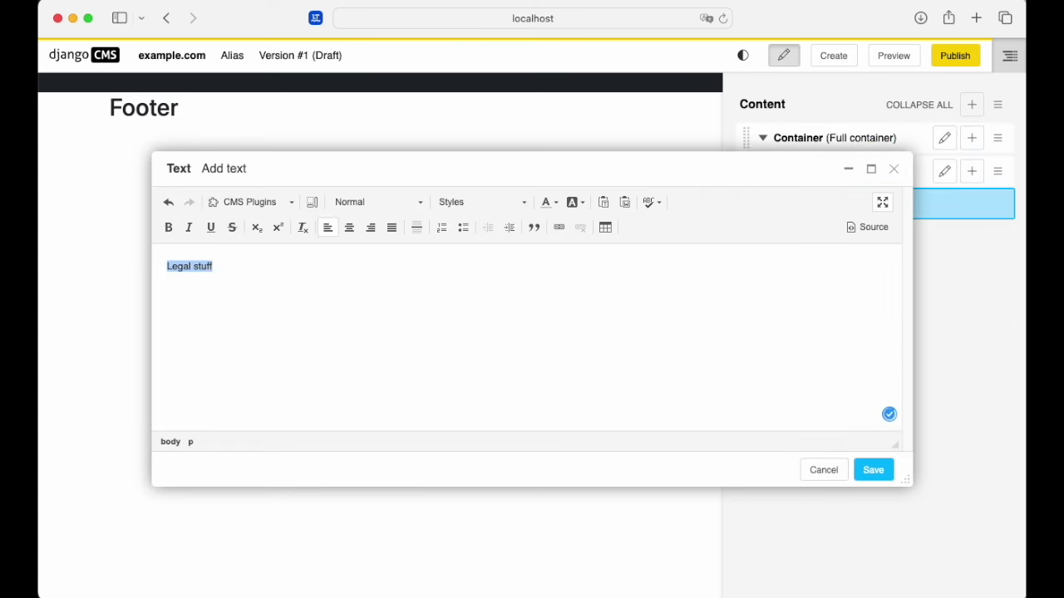
pyautogui.click(550, 203)
pyautogui.click(647, 308)
pyautogui.click(872, 469)
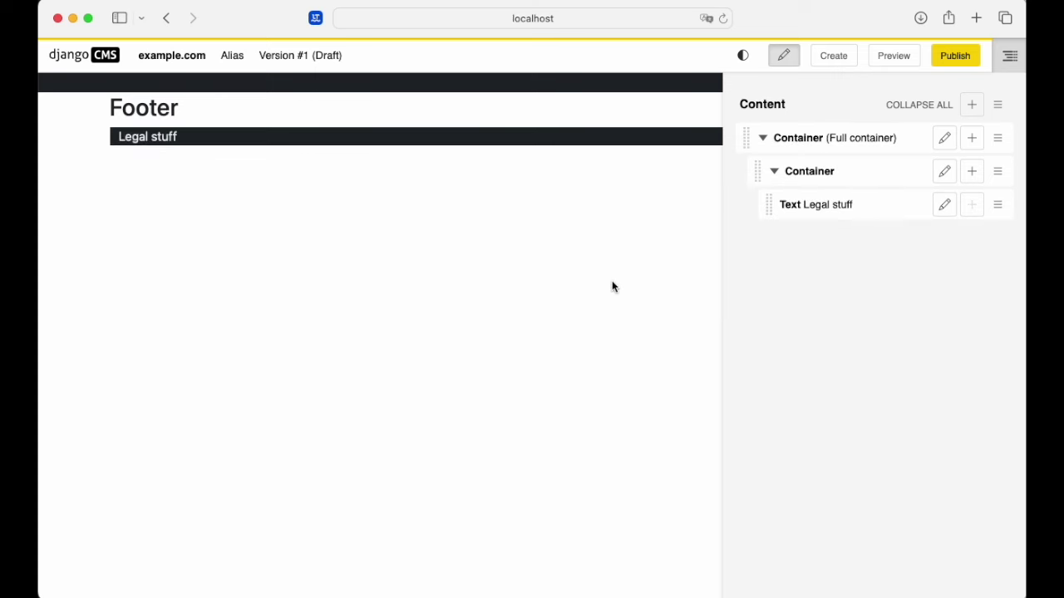
pyautogui.click(956, 57)
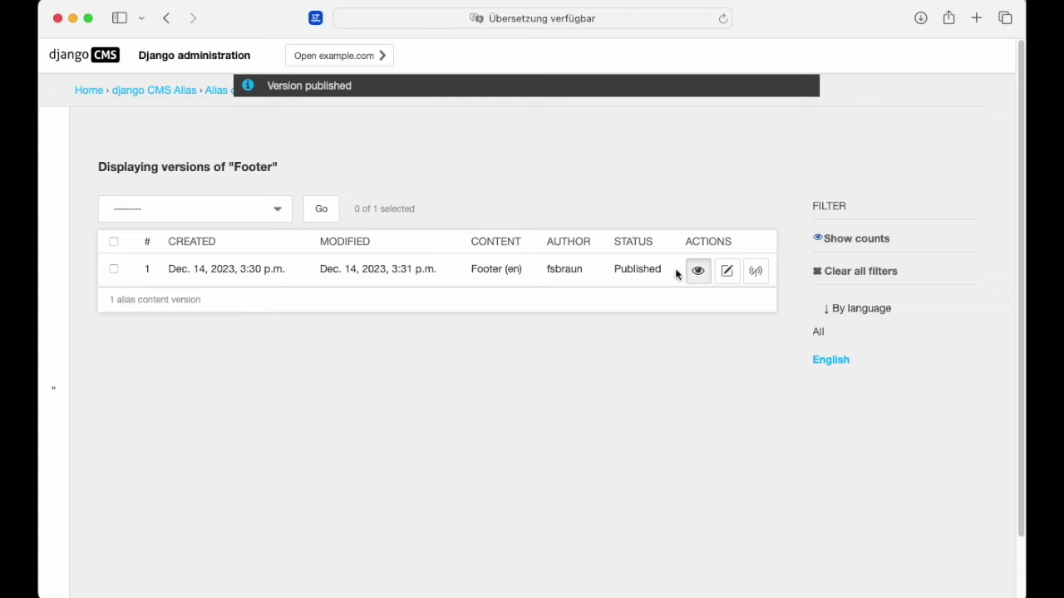
# Open the site's home page for editing and add an Alias plugin showing the Footer alias to the end of the Page Content placeholder.
pyautogui.click(311, 55)
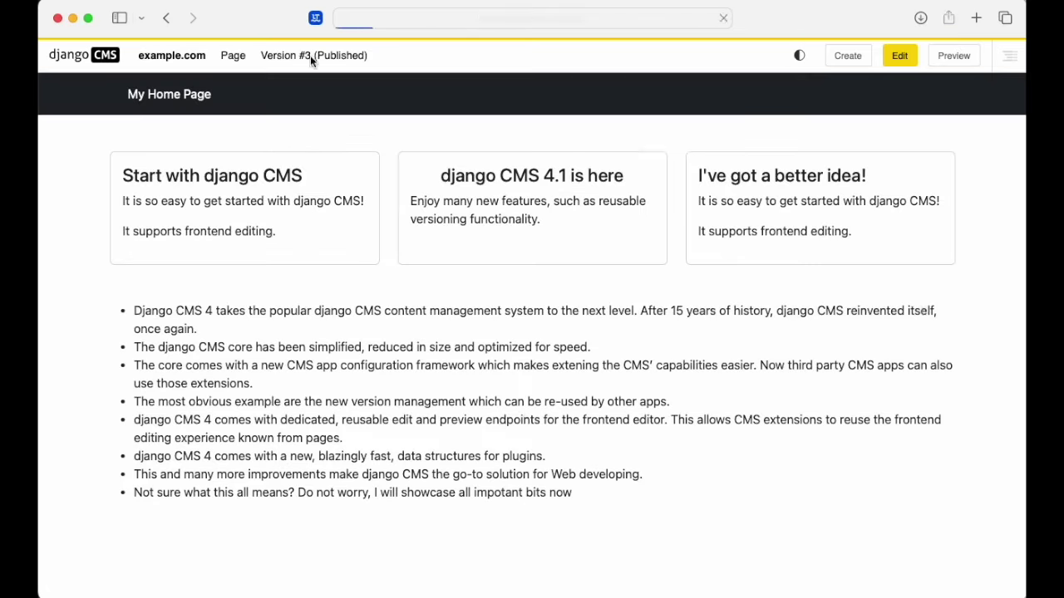
pyautogui.click(917, 58)
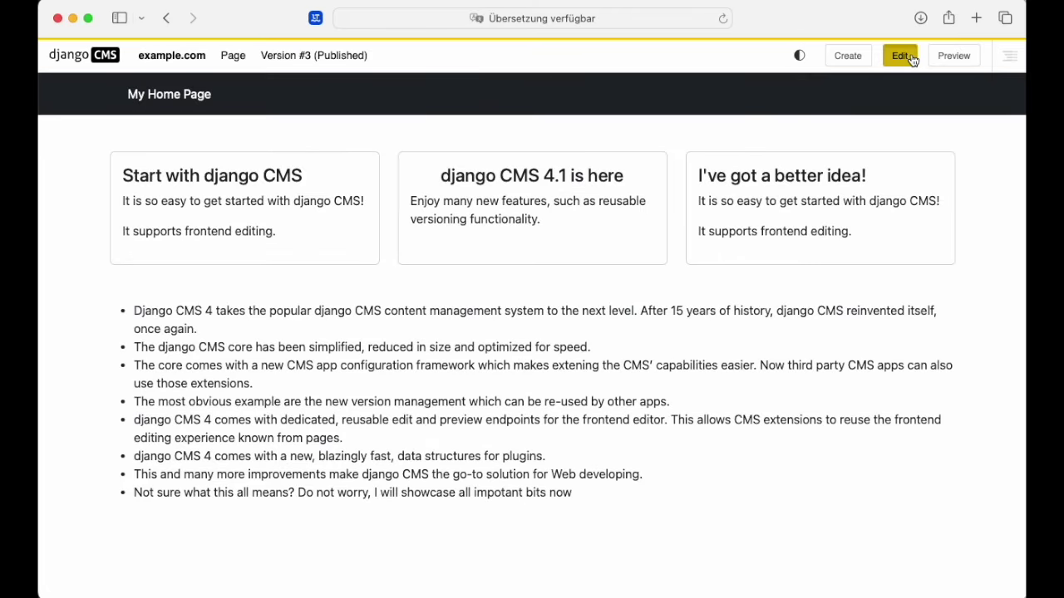
pyautogui.click(1008, 58)
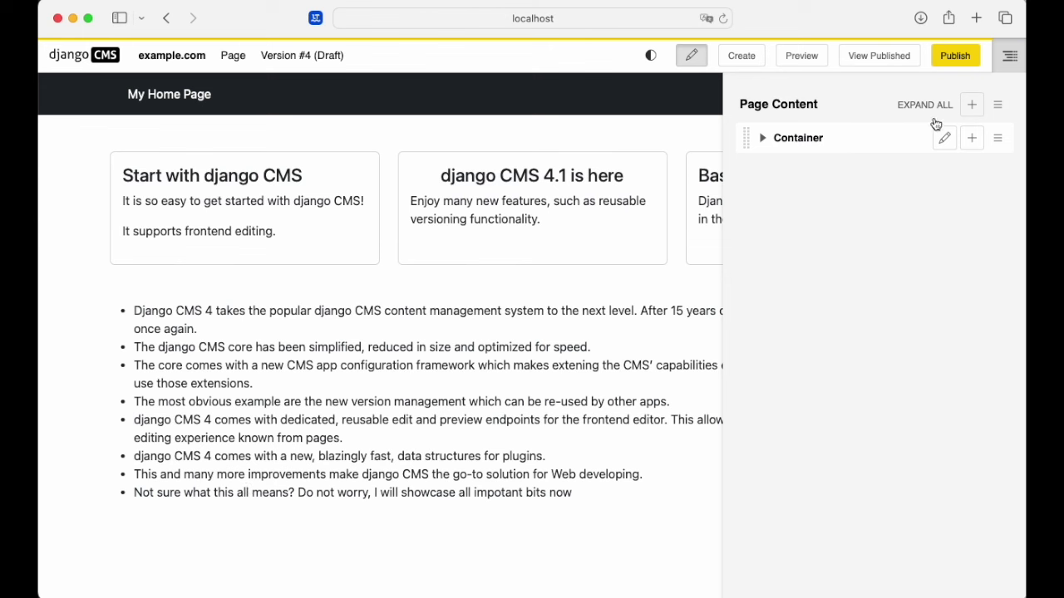
pyautogui.click(973, 106)
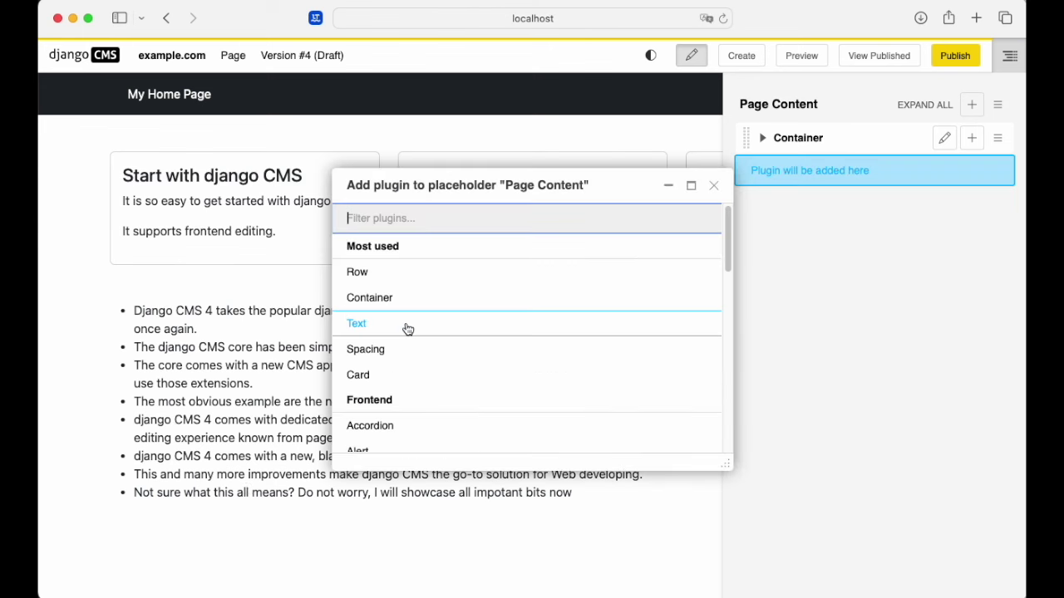
pyautogui.write('alias')
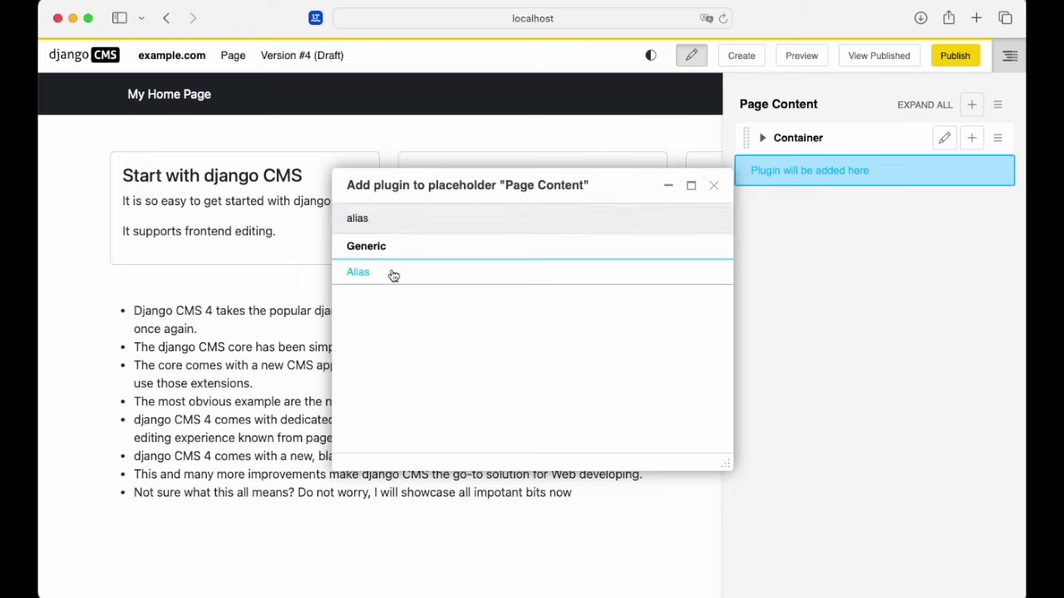
pyautogui.click(359, 272)
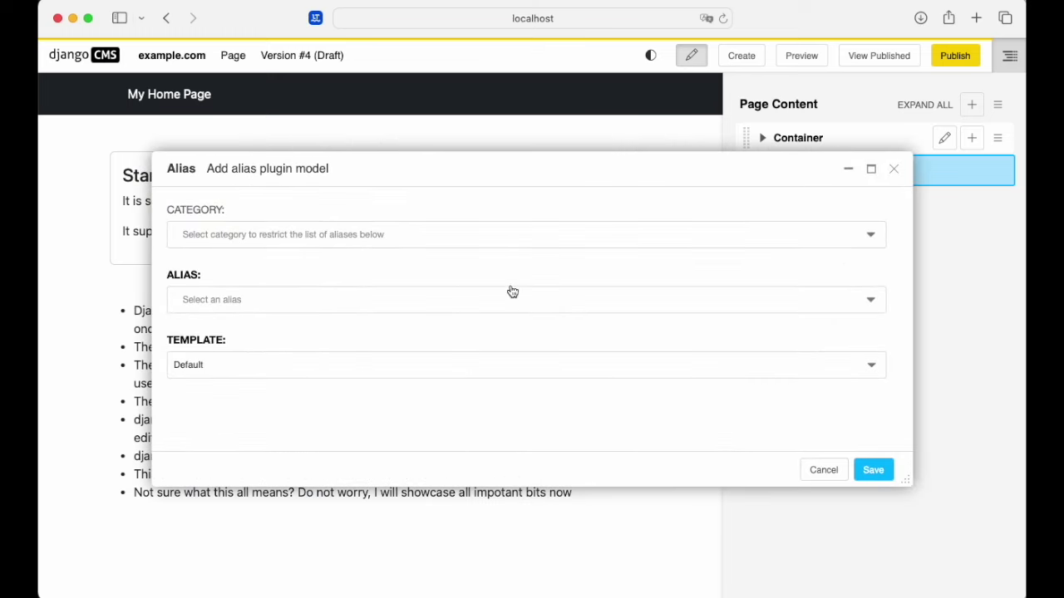
pyautogui.click(345, 300)
pyautogui.click(321, 368)
pyautogui.click(871, 472)
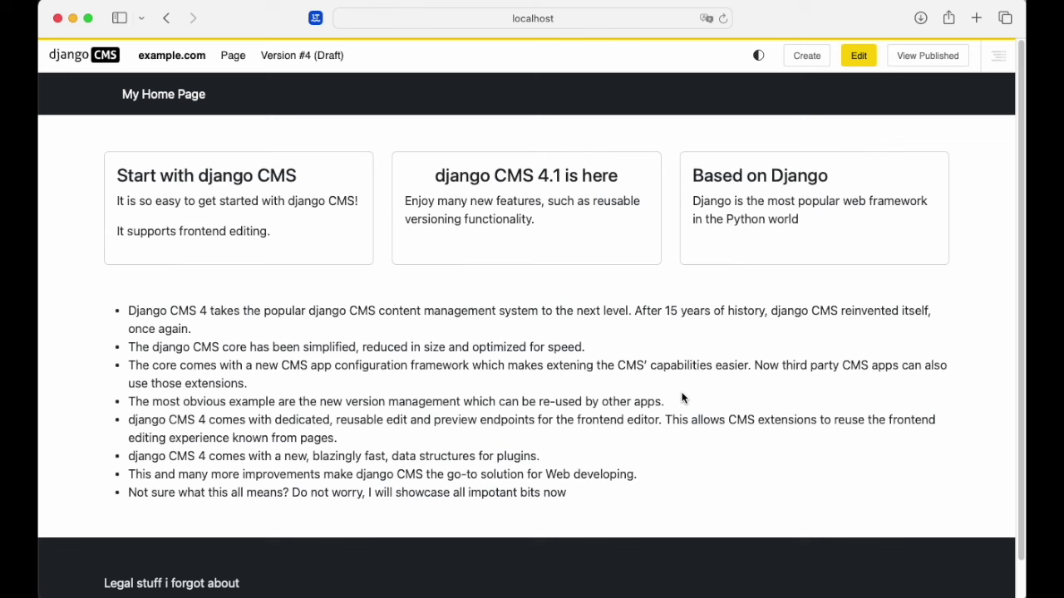
# Go to user-guide.django-cms.org and look through the Guide for content editors section on its start page.
pyautogui.click(599, 20)
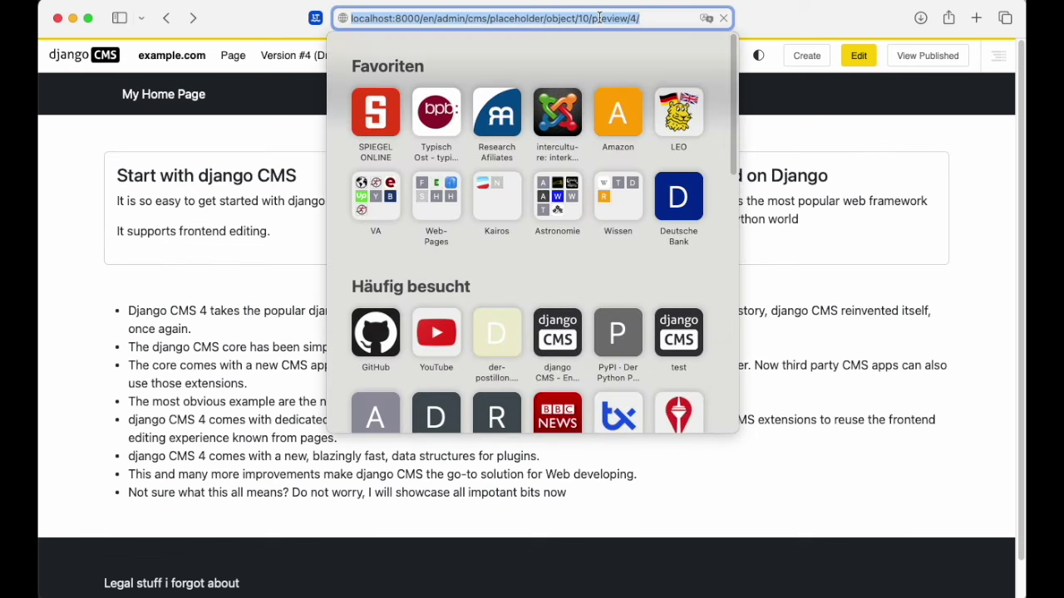
pyautogui.write('user-')
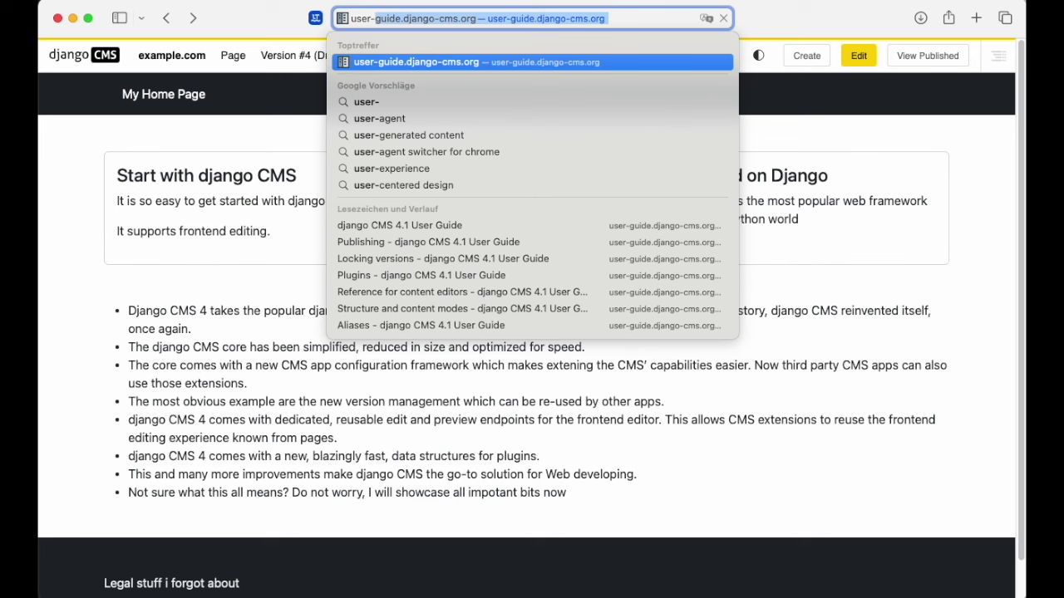
pyautogui.press('Return')
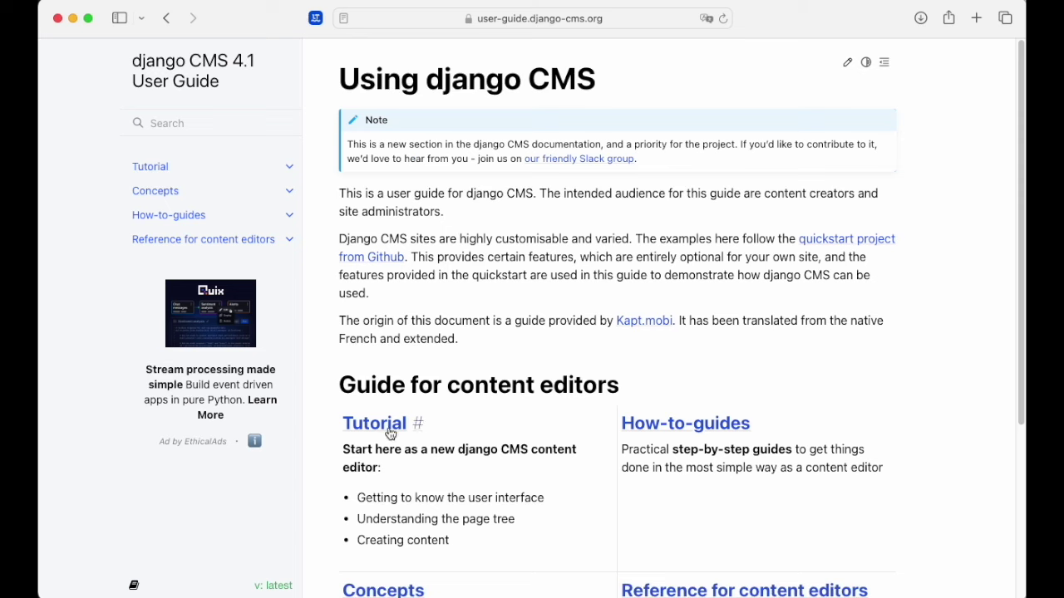
pyautogui.scroll(-3, 405, 312)
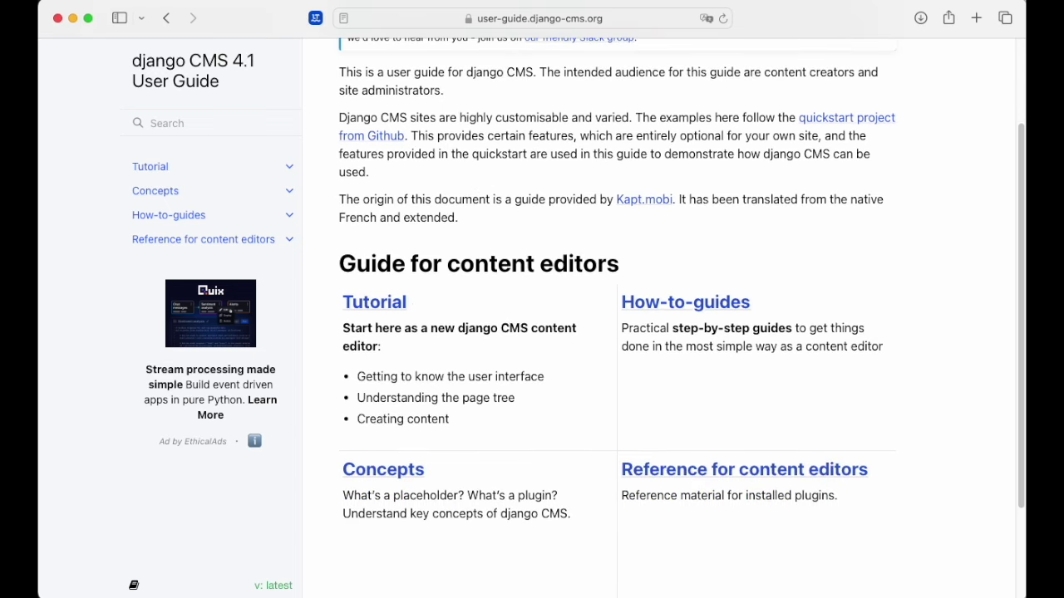
pyautogui.scroll(-3, 449, 368)
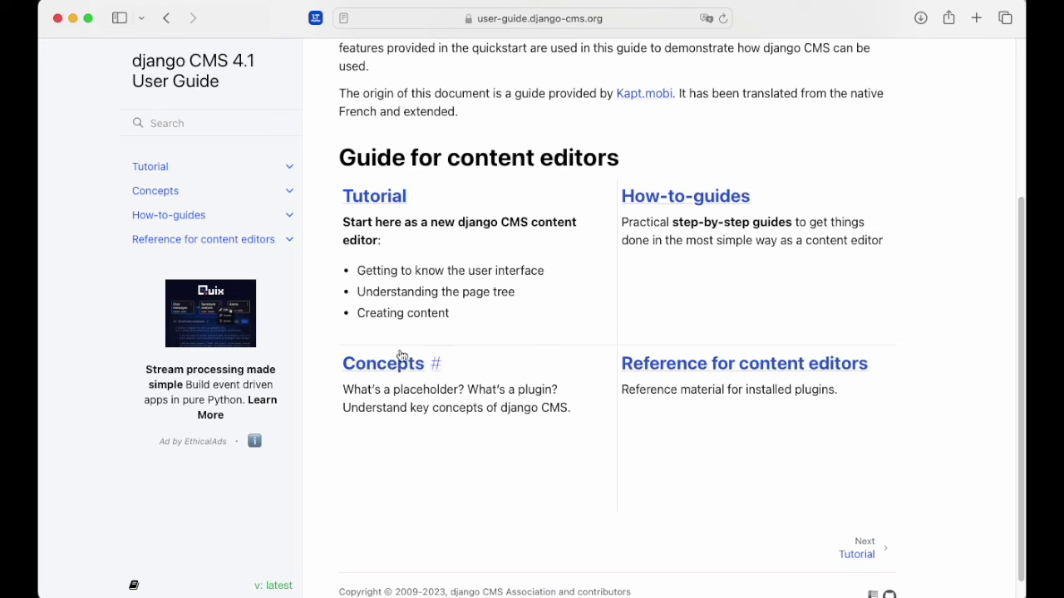